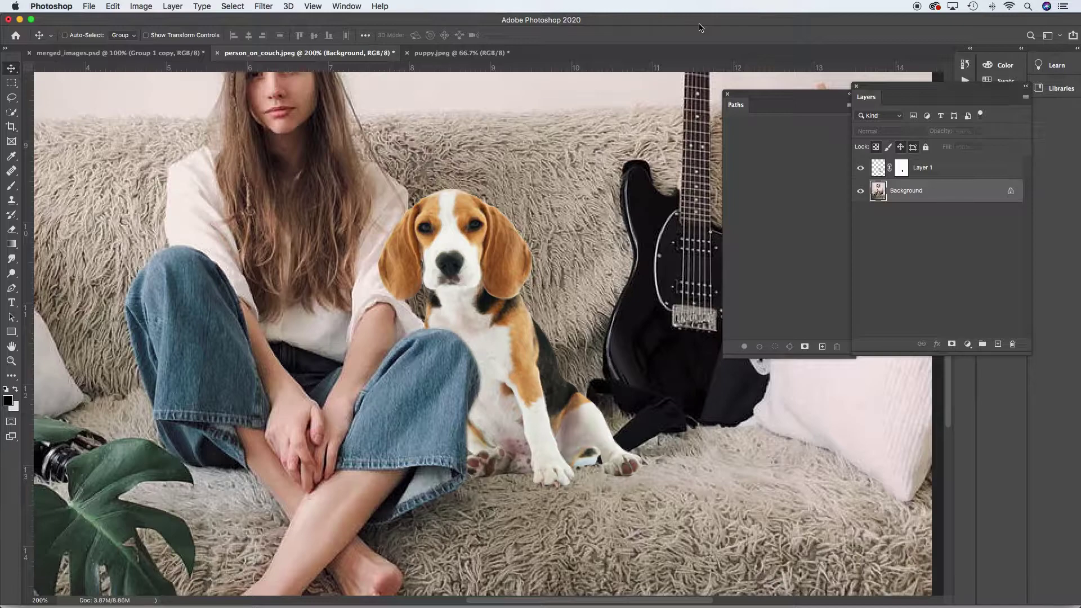
Add a new empty layer directly above Layer 1
click(937, 174)
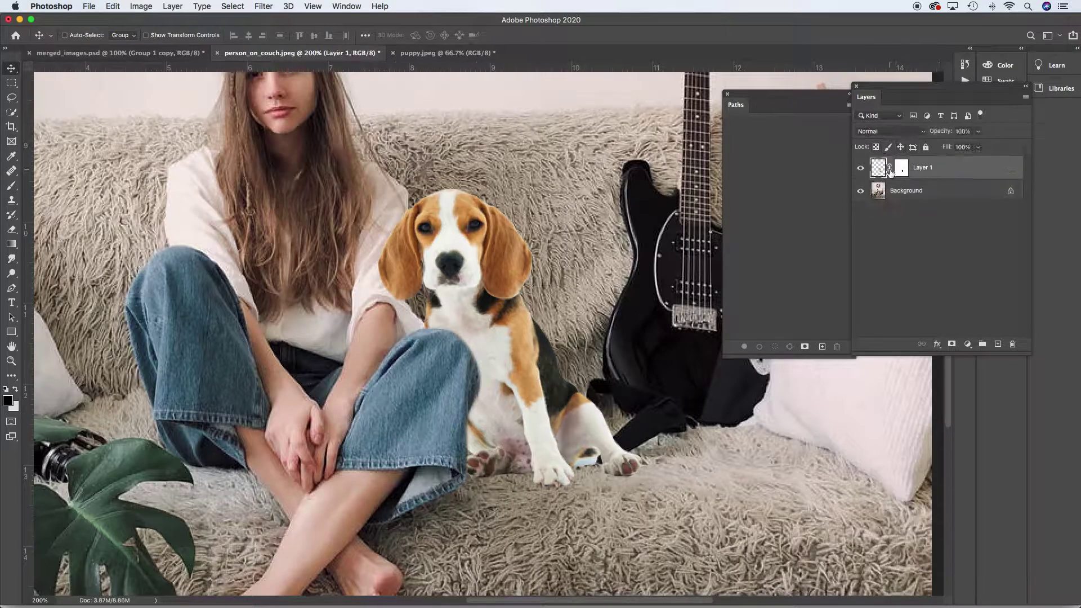
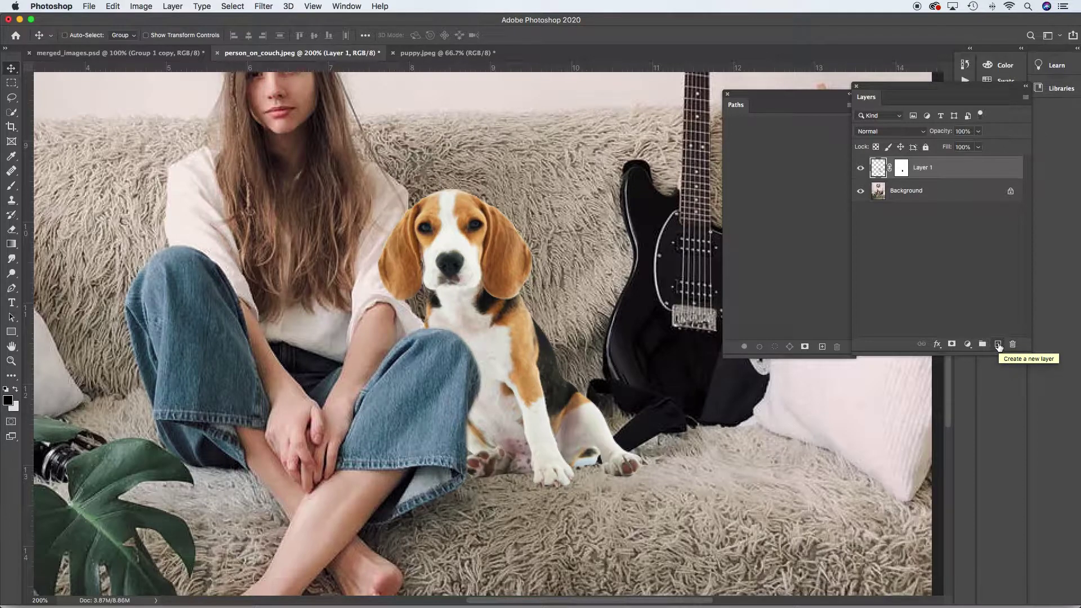
click(998, 345)
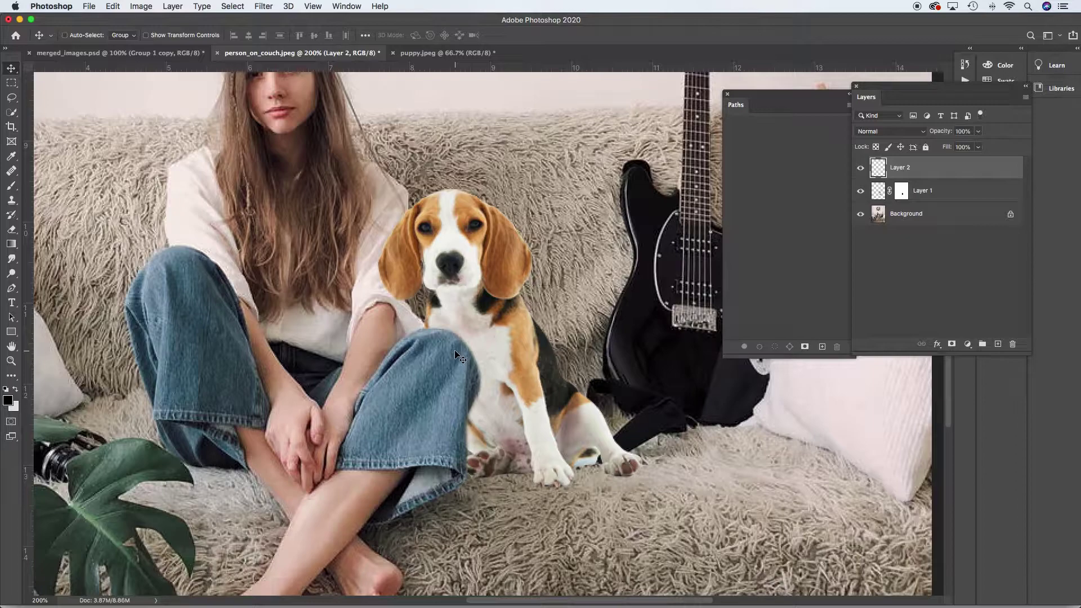
Try loading Layer 1's mask and puppy outline as a combined selection and painting black around the puppy
super+click(901, 196)
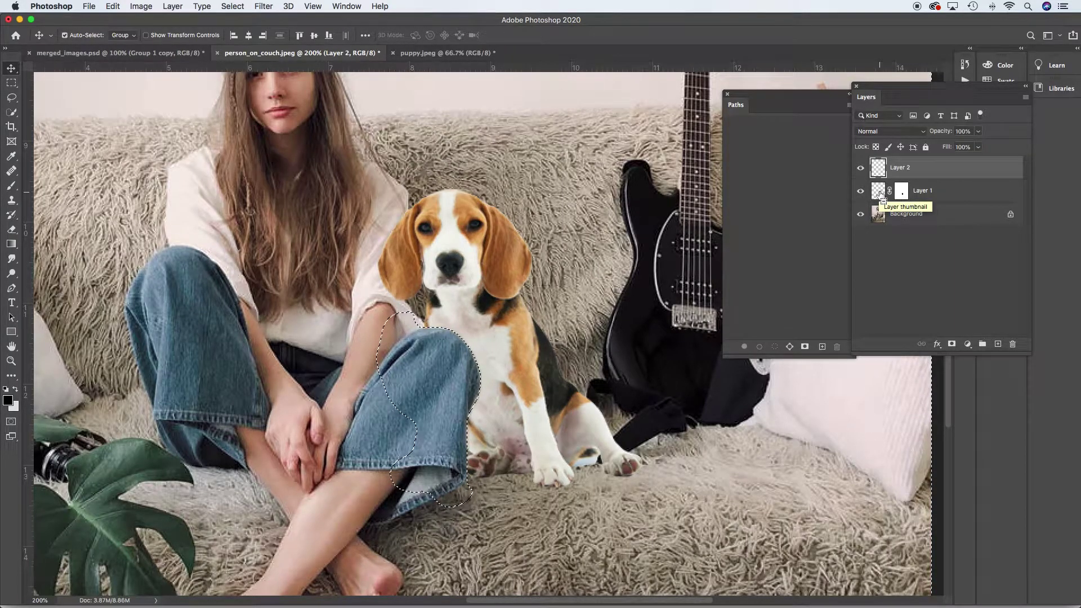
shift+super+click(881, 195)
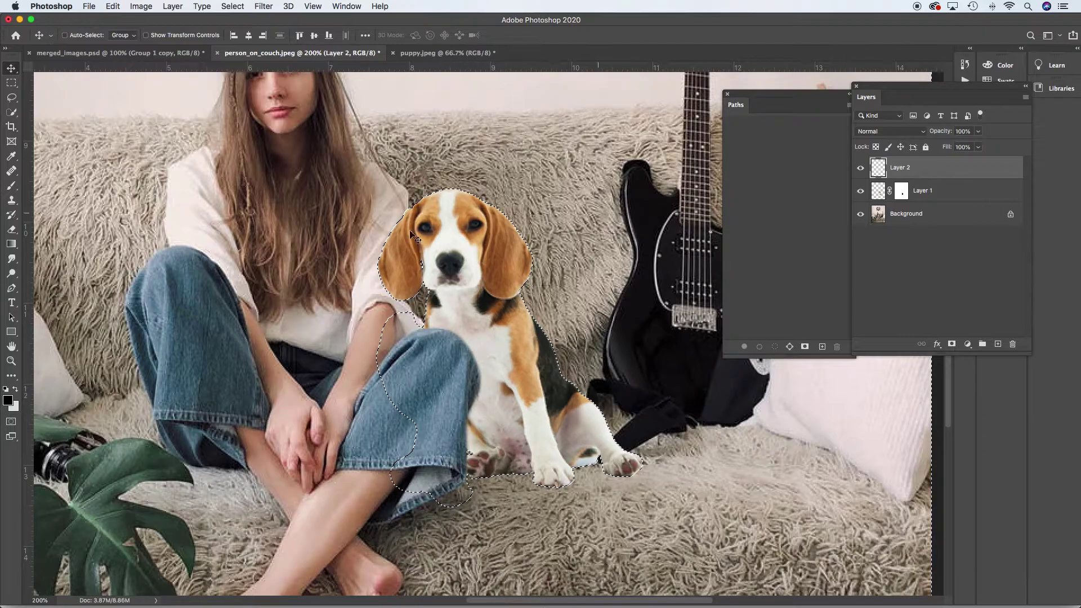
click(12, 185)
mouse_move(348, 267)
mouse_down()
mouse_move(416, 315)
mouse_move(501, 344)
mouse_move(491, 360)
mouse_move(383, 282)
mouse_move(518, 186)
mouse_move(563, 366)
mouse_move(585, 388)
mouse_up()
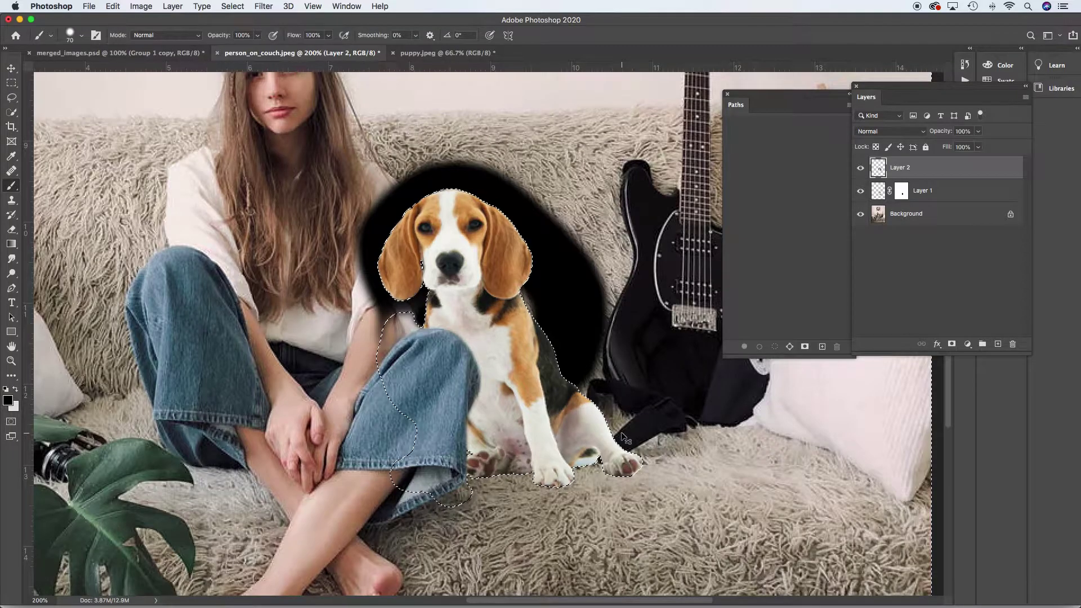
key(super+z)
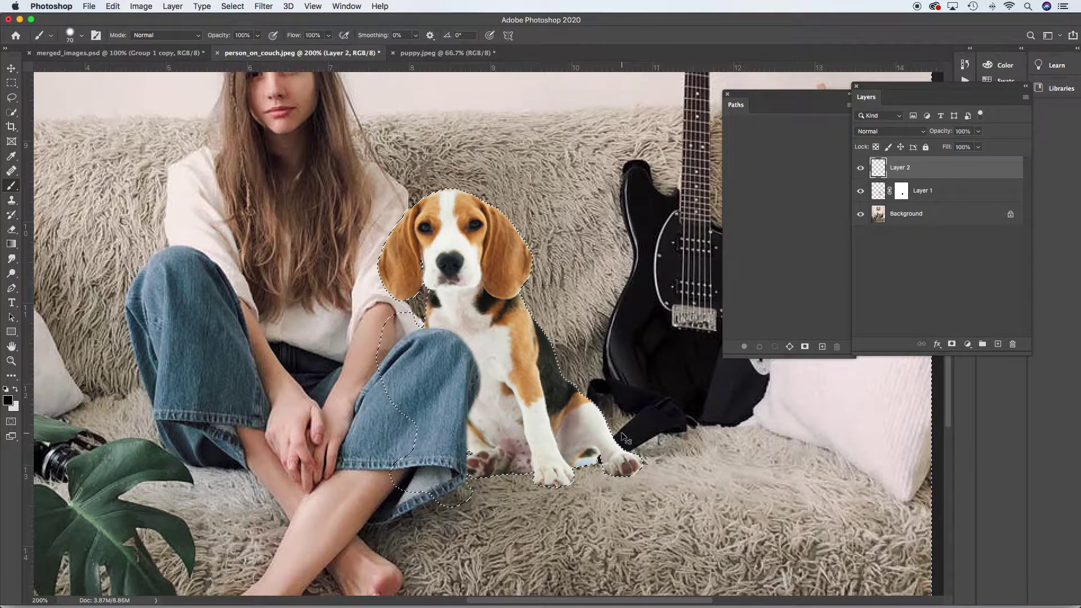
key(super+d)
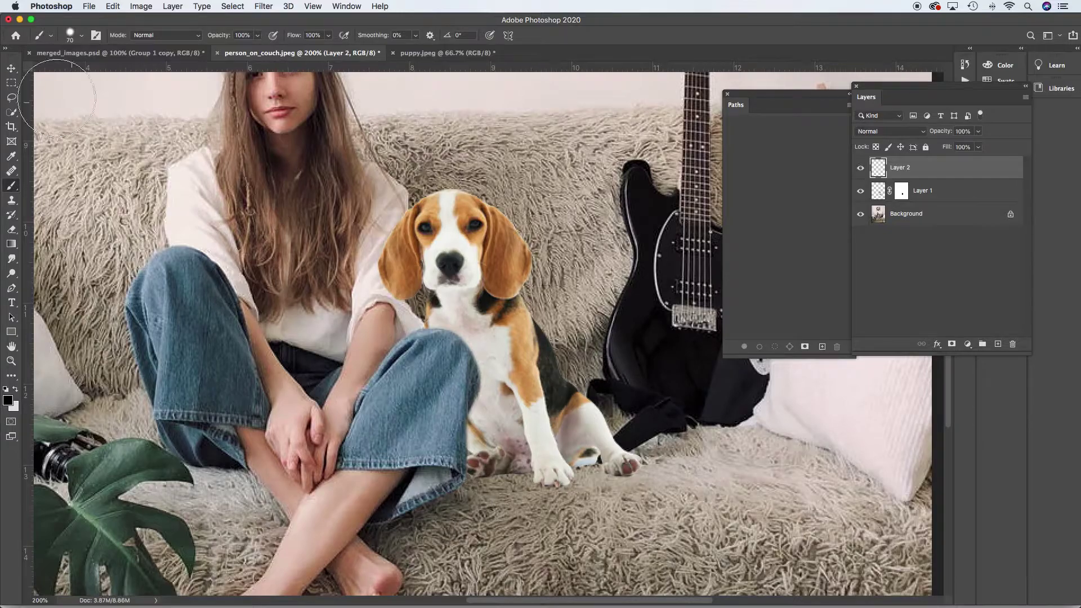
Copy Layer 1's layer mask onto Layer 2, keeping the original mask on Layer 1
click(11, 69)
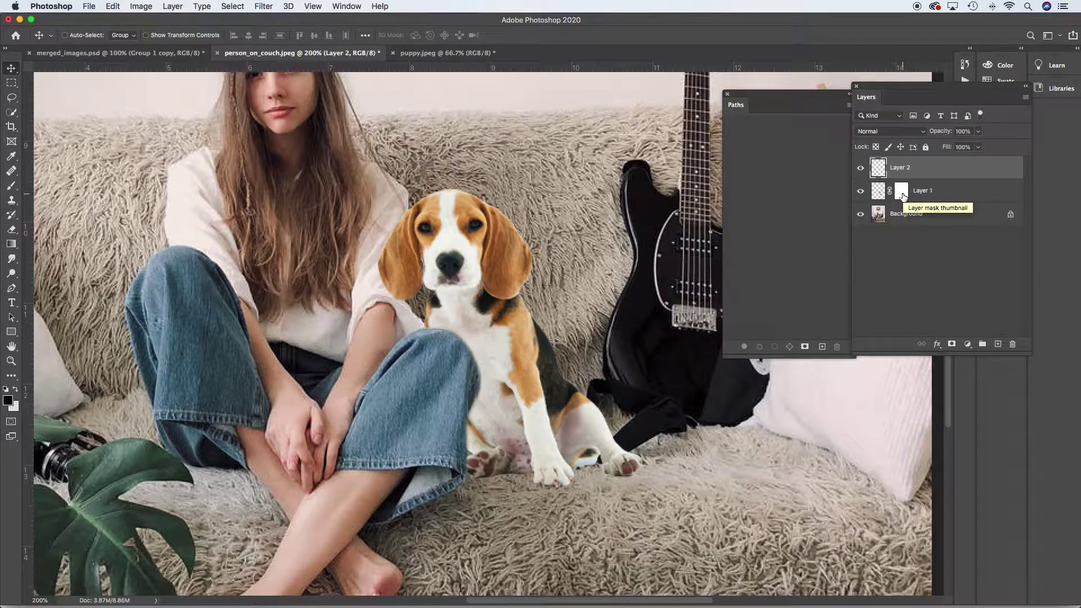
drag(903, 196, 903, 171)
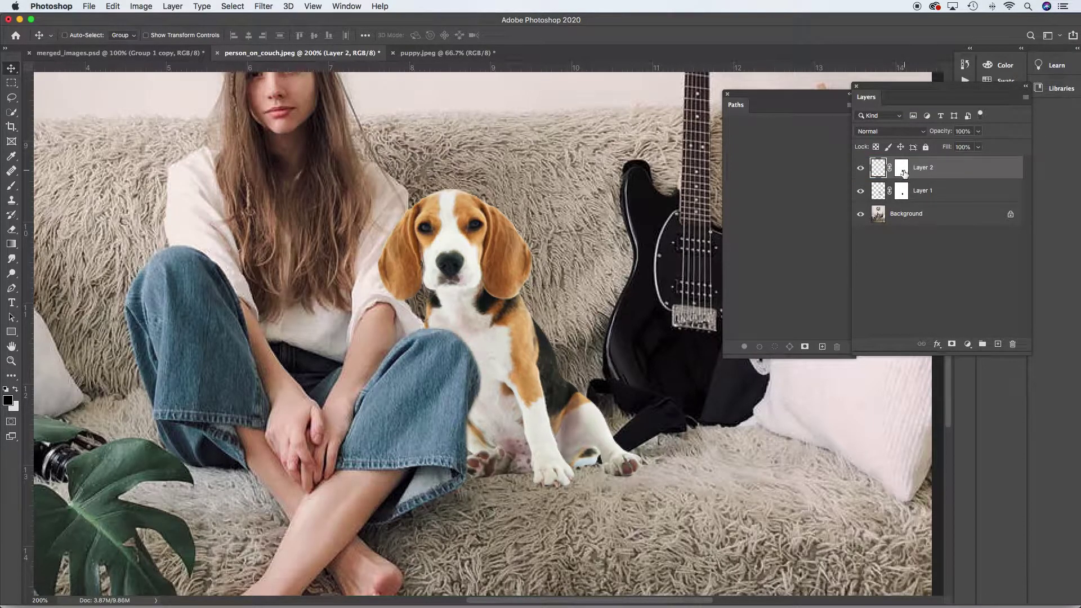
key(super+z)
drag(904, 196, 904, 172)
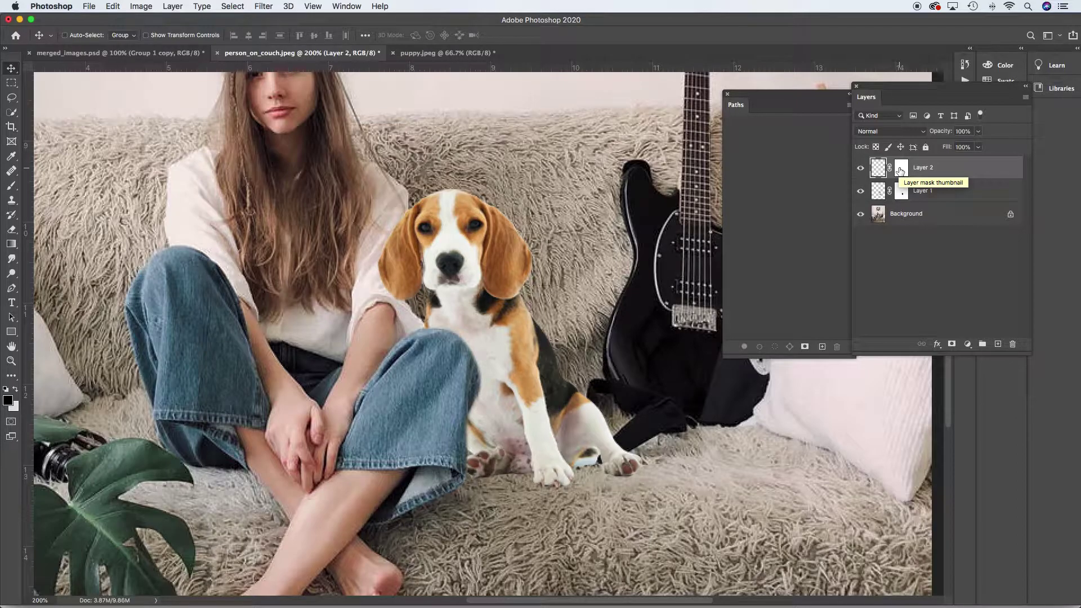
Try painting black strokes over the puppy's chest beside the knee on Layer 2 with the Brush tool
click(11, 186)
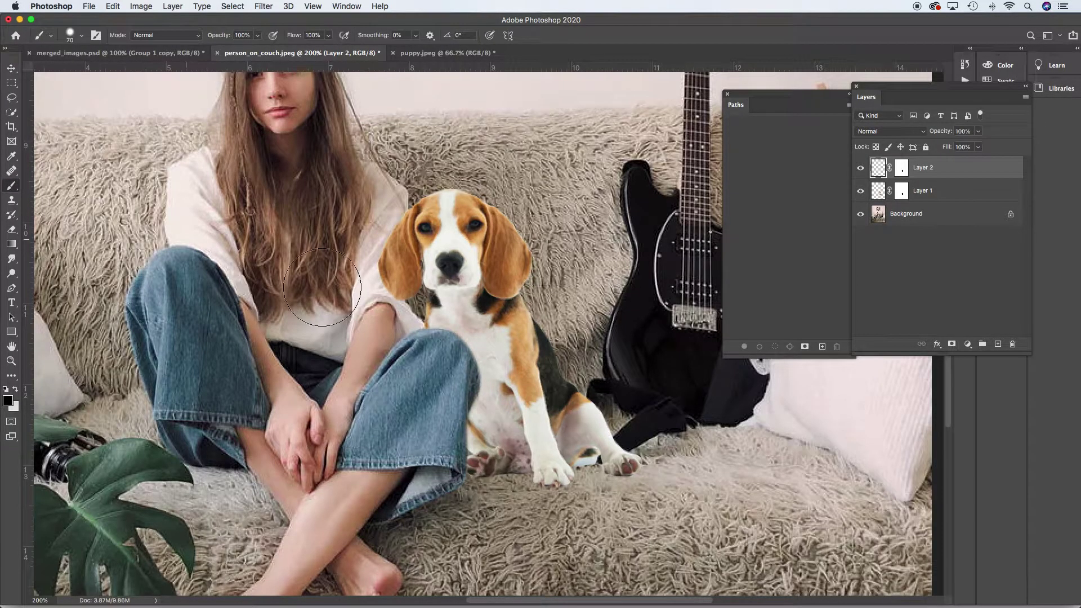
mouse_move(458, 338)
mouse_down()
mouse_move(487, 360)
mouse_move(458, 332)
mouse_move(473, 383)
mouse_move(493, 404)
mouse_move(474, 398)
mouse_move(482, 419)
mouse_move(462, 355)
mouse_up()
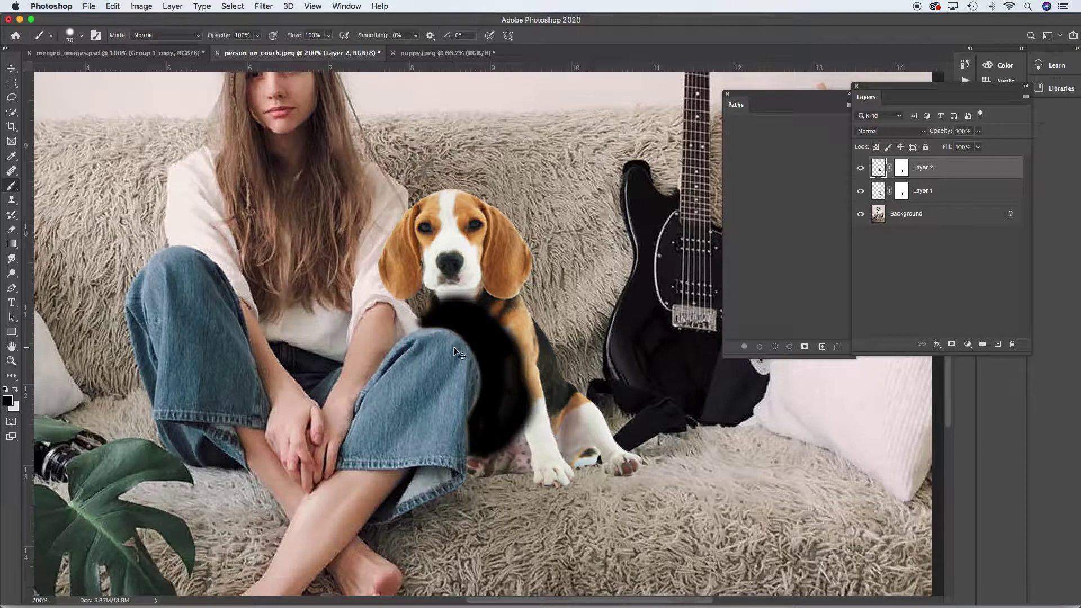
key(super+z)
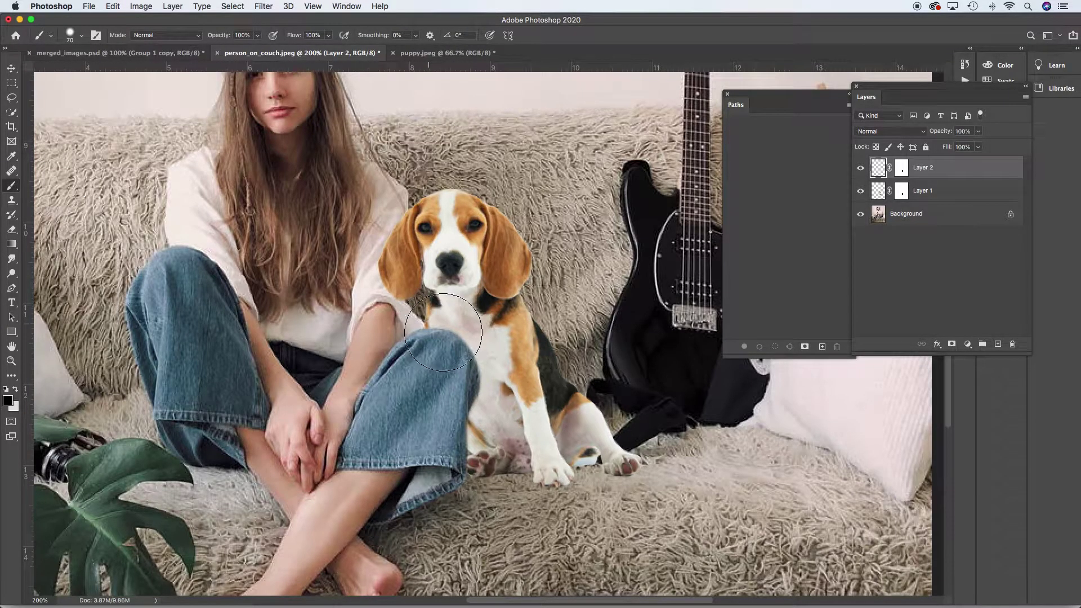
mouse_move(434, 312)
mouse_down()
mouse_move(500, 426)
mouse_move(482, 350)
mouse_up()
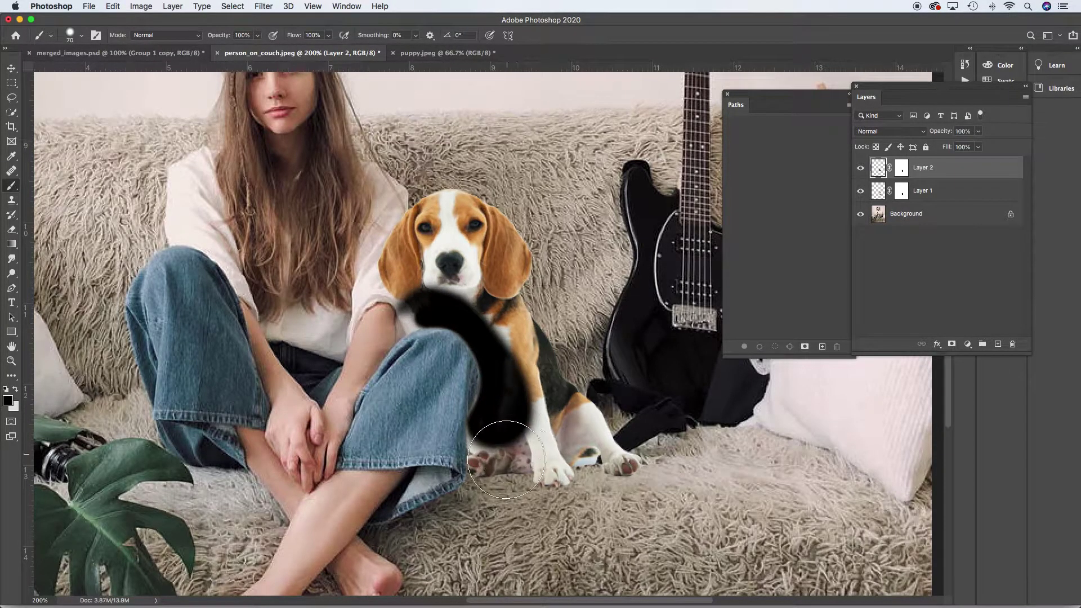
key(super+z)
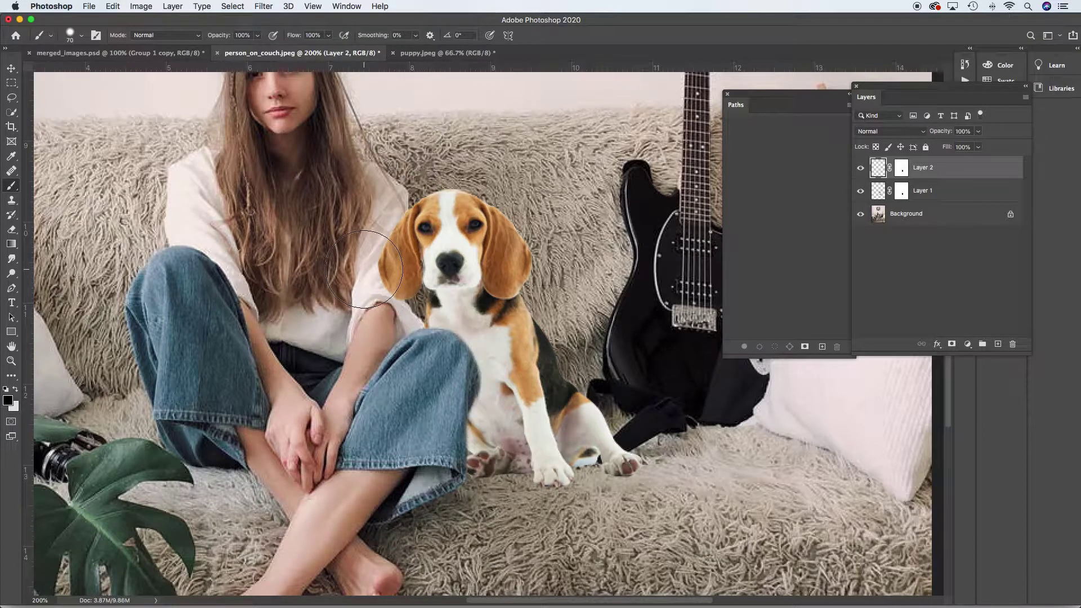
Load the puppy's outline from Layer 1 as a selection and hide the selection edges
drag(882, 193, 882, 194)
super+click(881, 193)
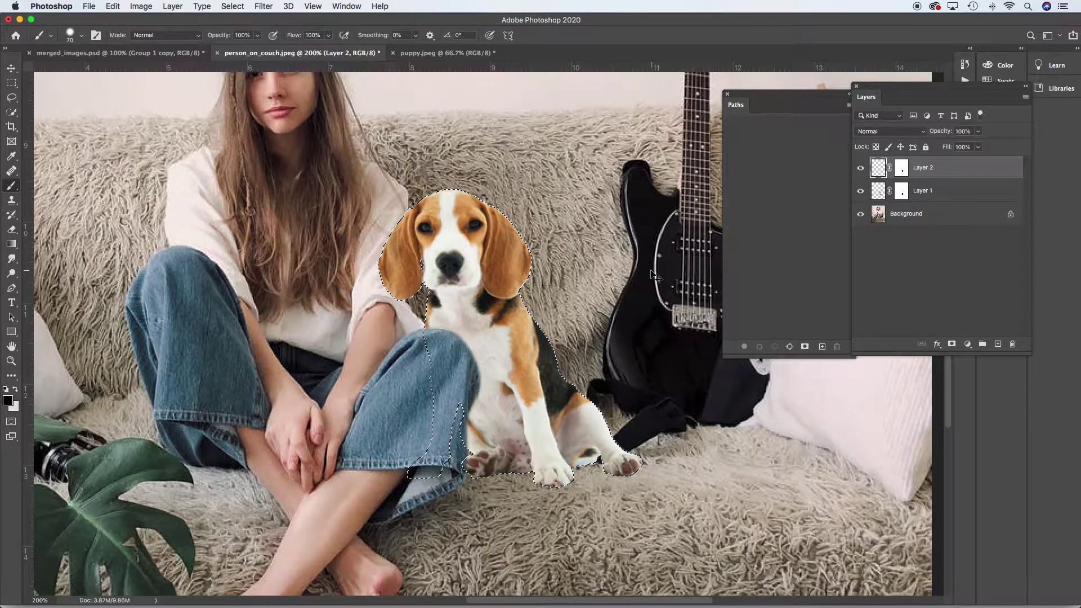
key(super+d)
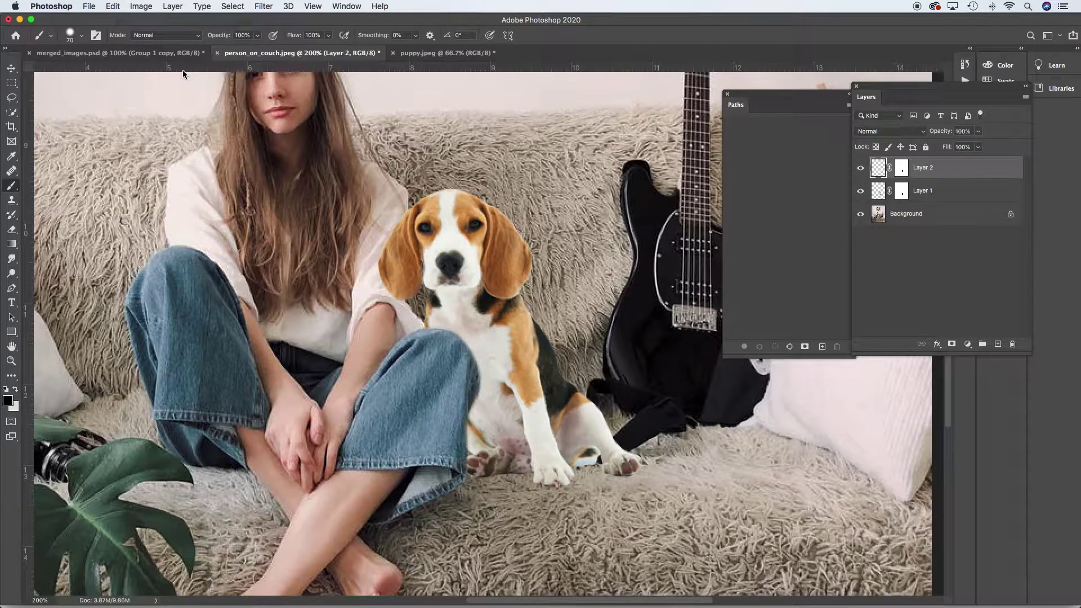
Lower the brush's hardness to its minimum for soft shadow strokes
click(82, 38)
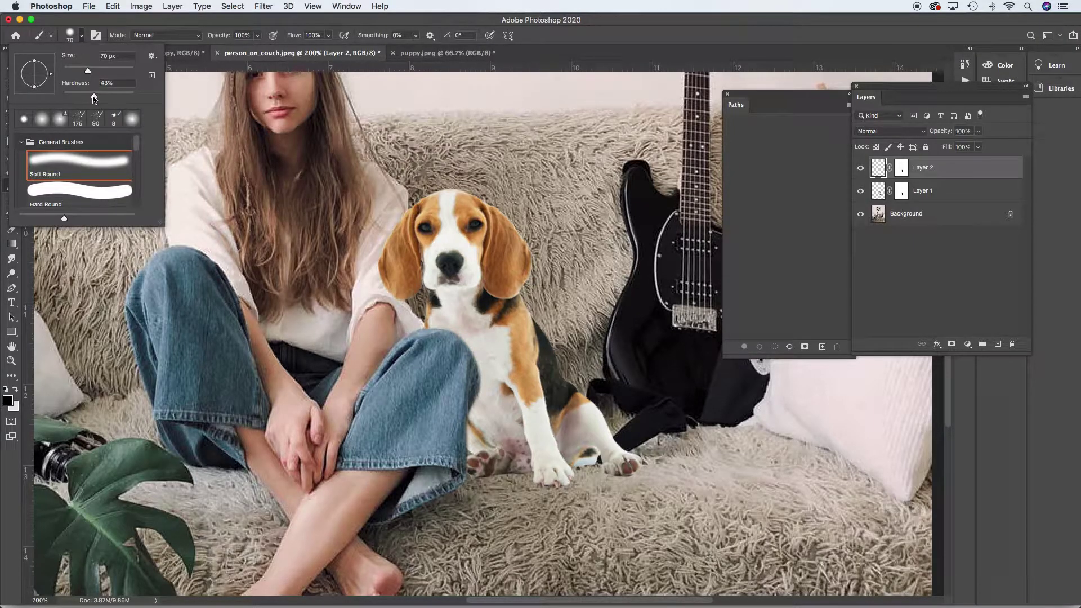
drag(94, 98, 60, 100)
key(Return)
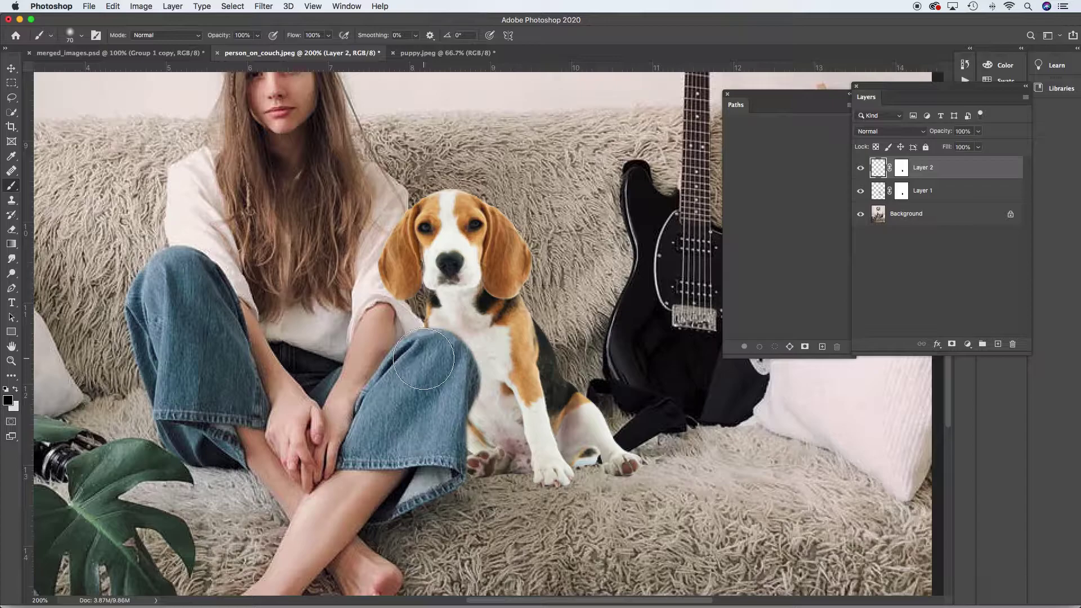
Try painting a soft shadow along the knee's edge and check it with the selection edges shown and hidden
mouse_move(423, 358)
mouse_down()
mouse_move(445, 338)
mouse_move(459, 346)
mouse_move(432, 460)
mouse_move(456, 419)
mouse_move(417, 359)
mouse_move(450, 338)
mouse_move(479, 405)
mouse_move(473, 462)
mouse_move(448, 423)
mouse_move(442, 374)
mouse_up()
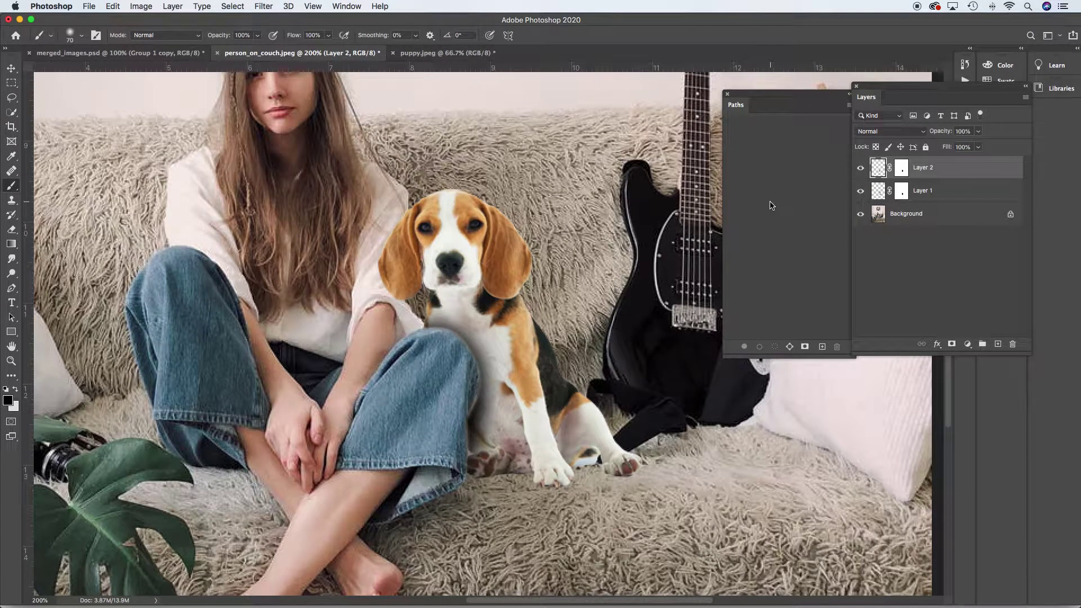
key(super+h)
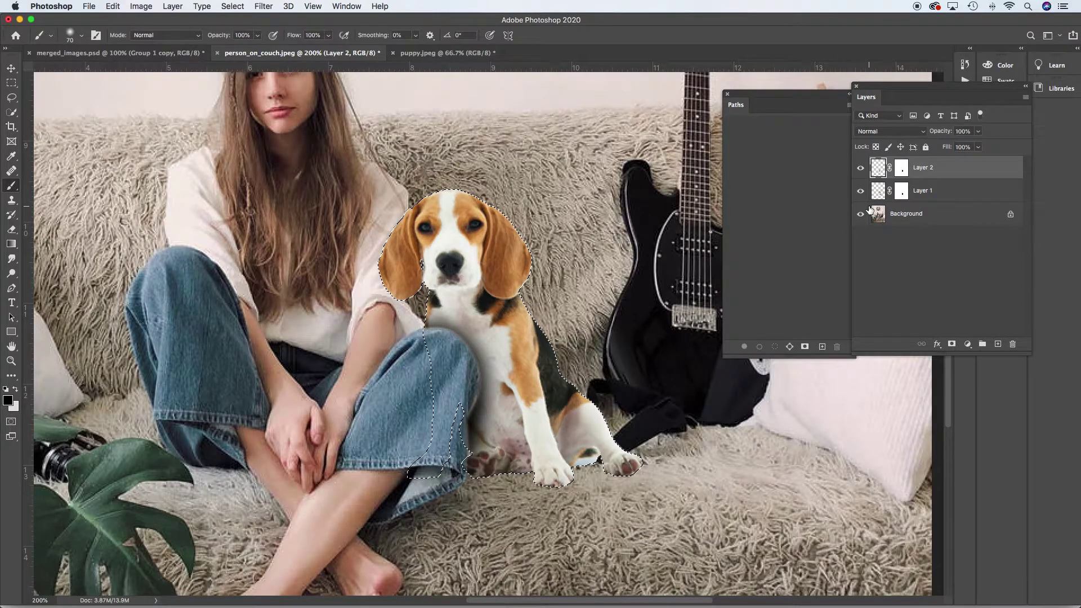
key(super+d)
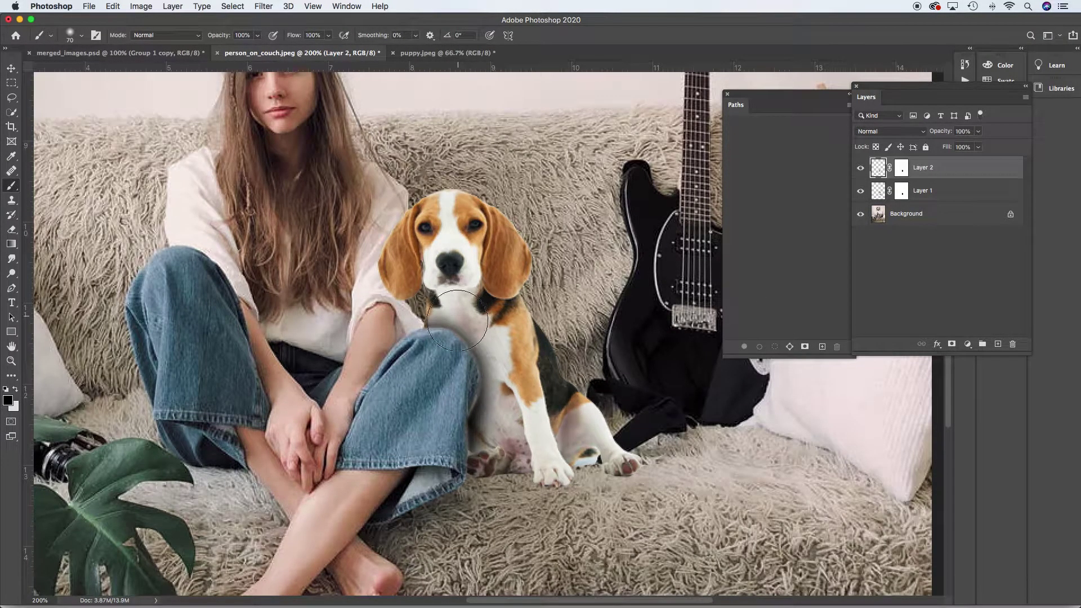
key(super+z)
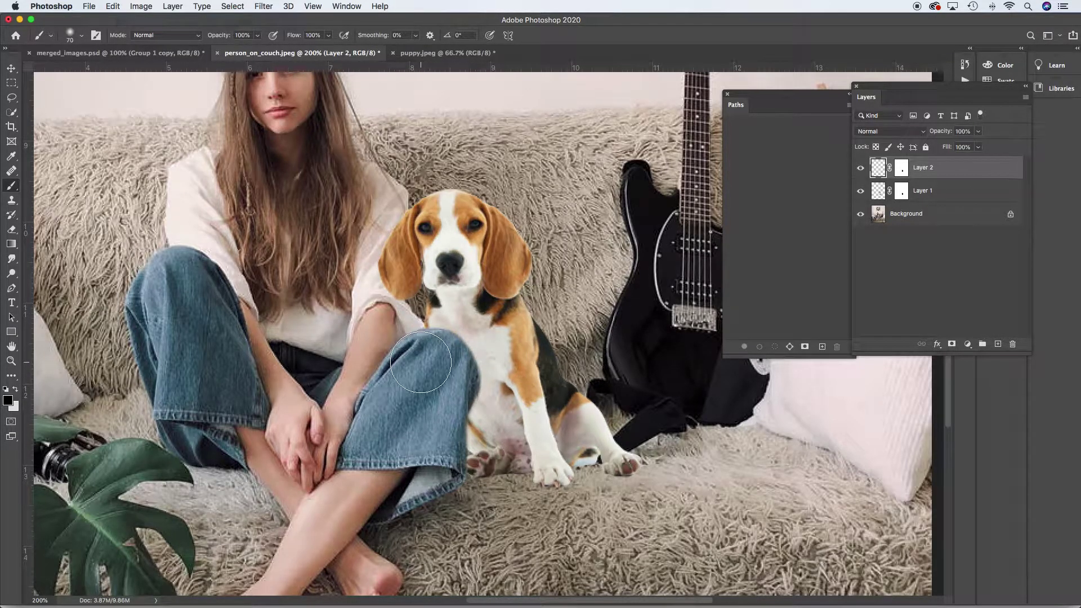
Paint a soft black shadow on the puppy's chest along the edge of the woman's knee on Layer 2
mouse_move(444, 363)
mouse_down()
mouse_move(438, 453)
mouse_move(448, 414)
mouse_move(438, 331)
mouse_move(457, 323)
mouse_up()
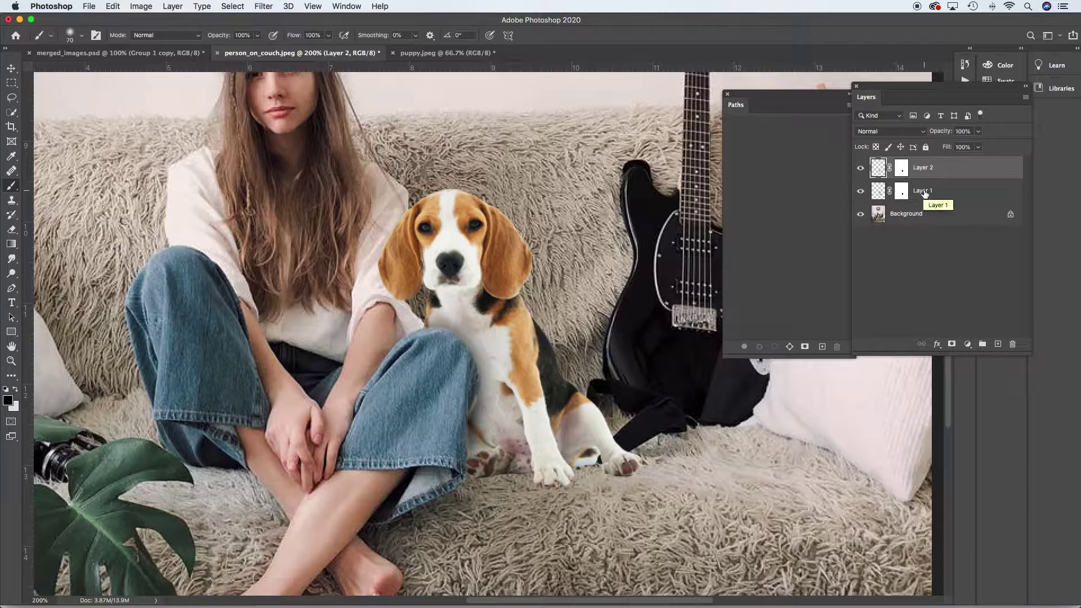
click(979, 131)
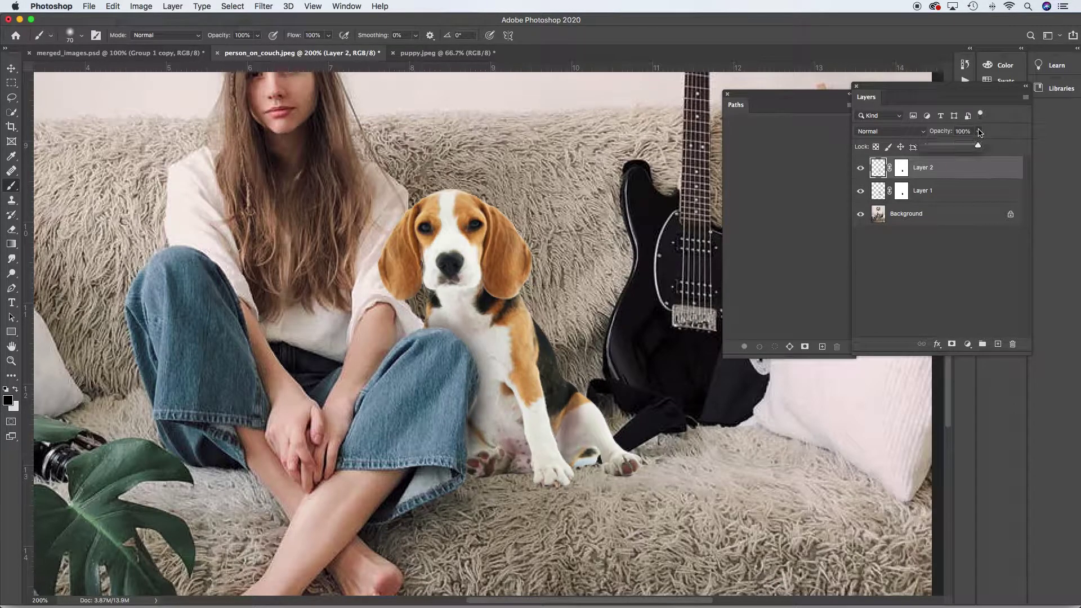
mouse_move(977, 147)
mouse_down()
mouse_move(963, 147)
mouse_move(999, 148)
mouse_up()
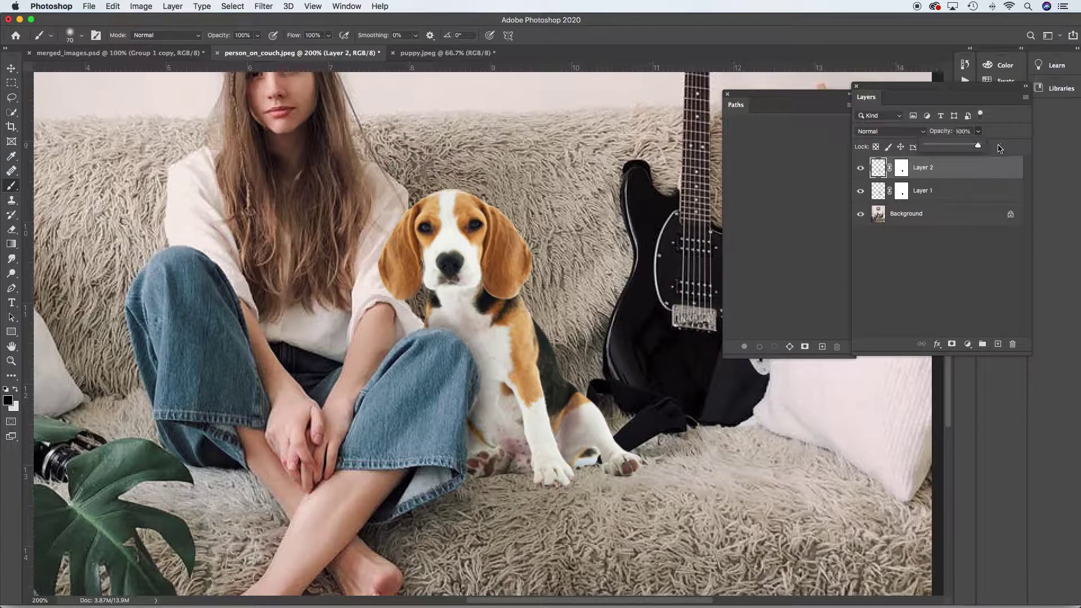
click(903, 133)
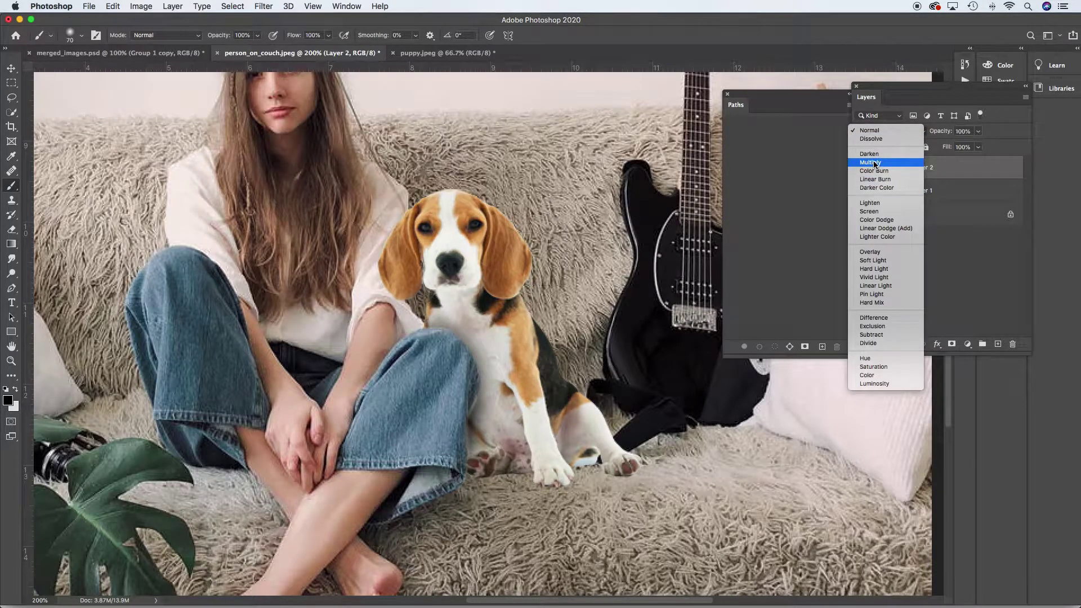
click(874, 130)
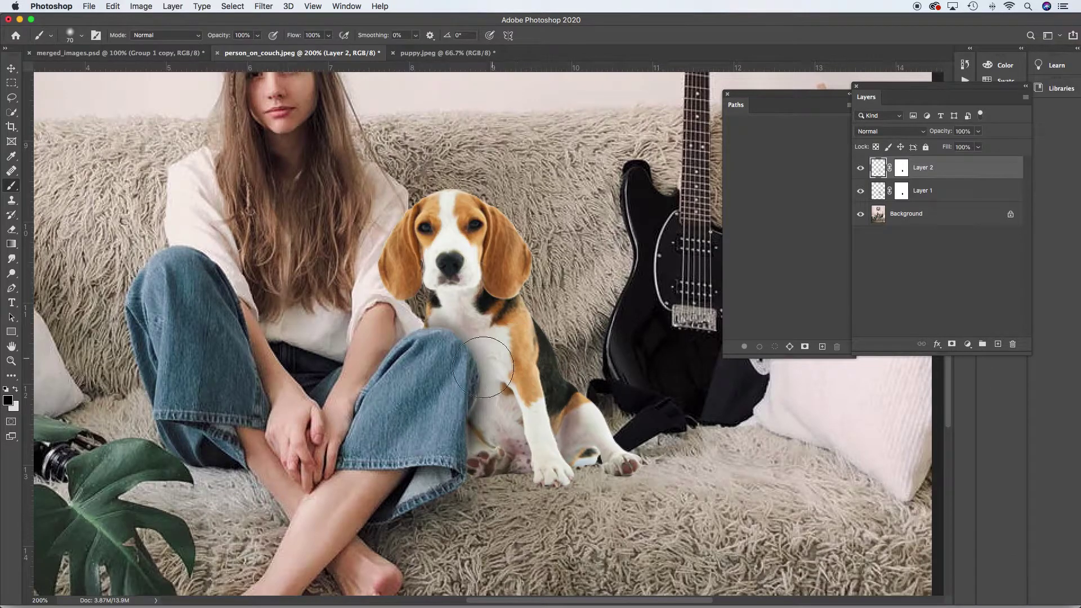
Reduce the shadow layer's (Layer 2) opacity to 82% while judging it against the whole picture
click(518, 372)
click(518, 373)
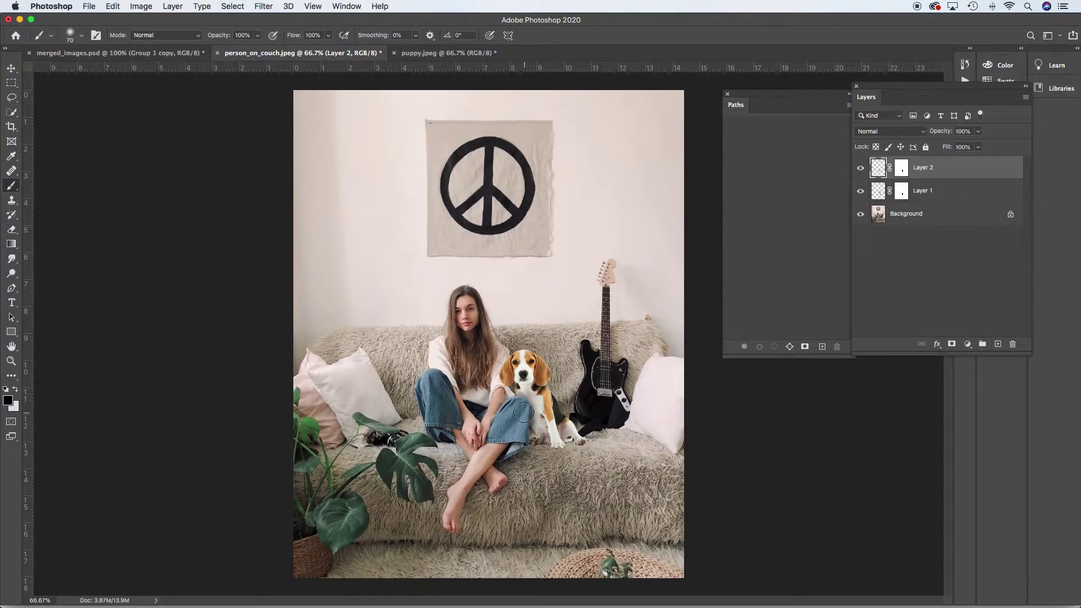
click(978, 133)
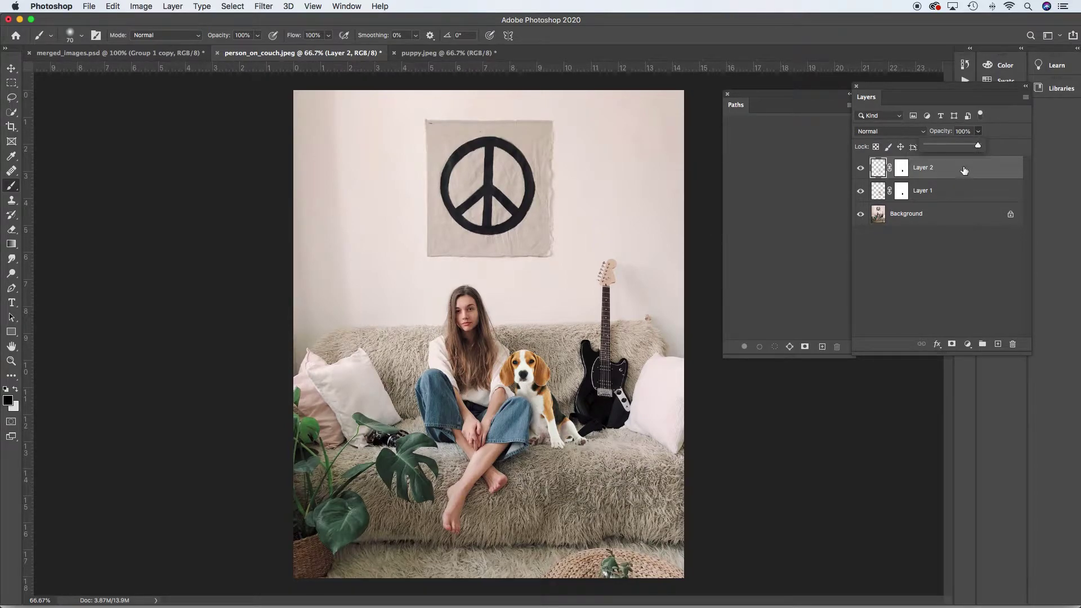
click(979, 134)
drag(971, 148, 963, 148)
Add a new empty layer between the Background and the puppy's layer
click(542, 381)
click(541, 381)
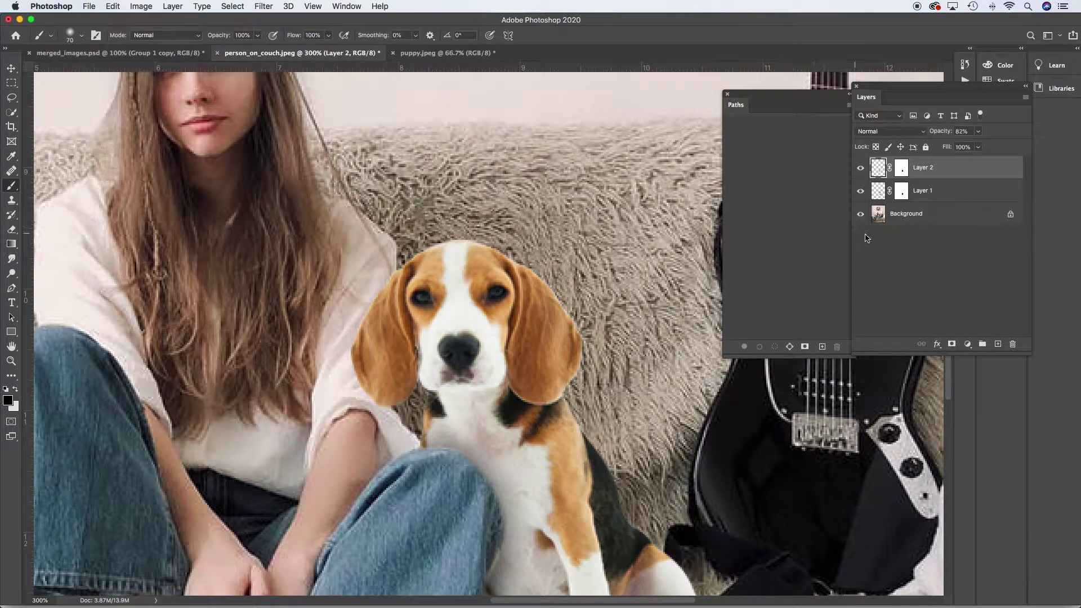
click(950, 216)
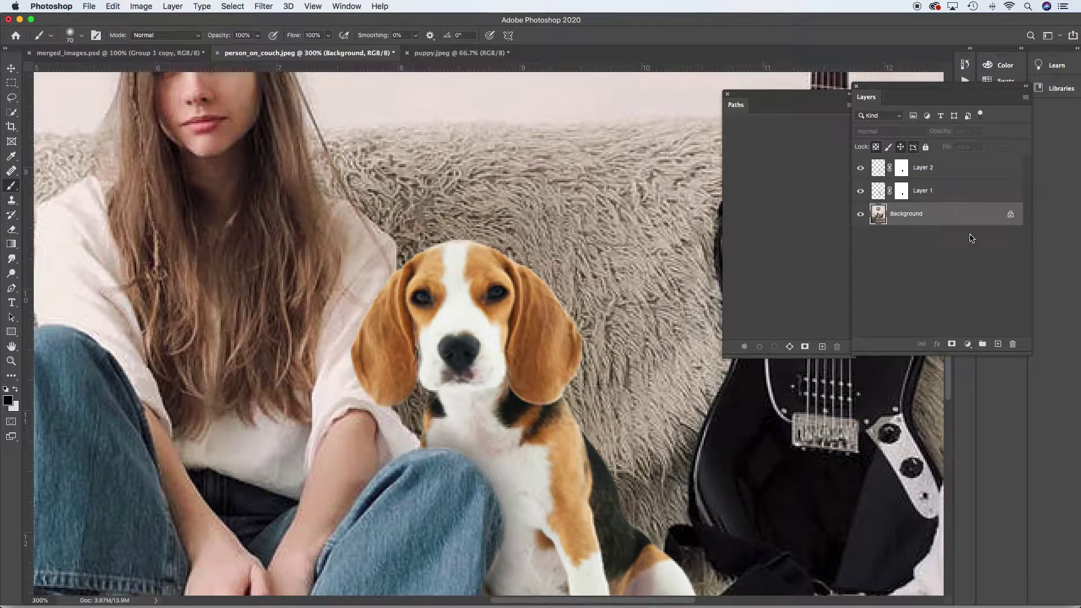
click(998, 344)
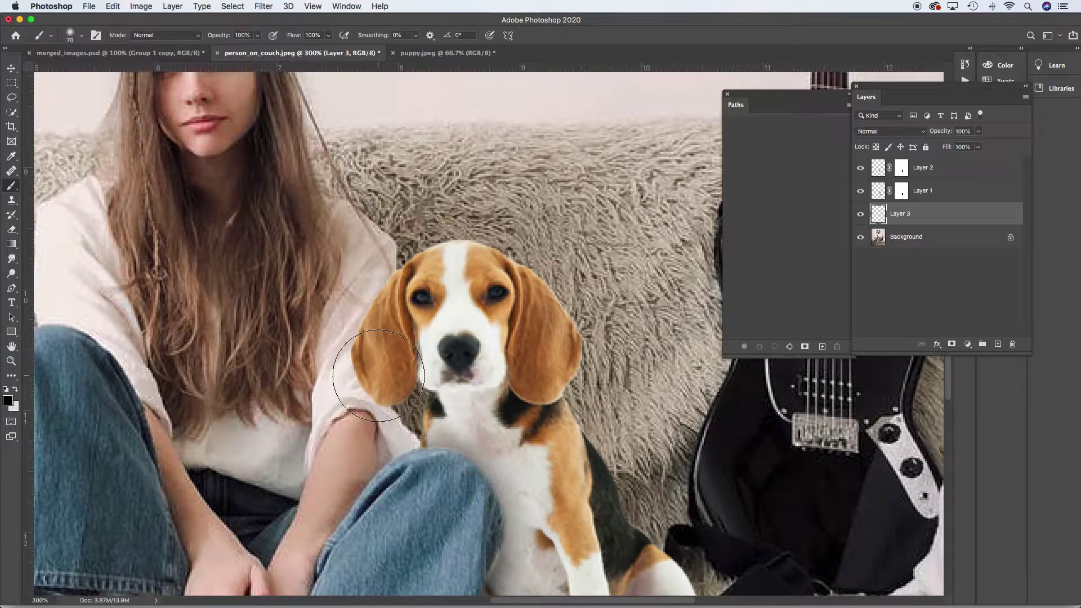
Paint a soft black shadow with a smaller brush on Layer 3, behind the puppy's ear beside the woman's arm
key(bracketleft)
key(bracketleft)
key(super+z)
key(super+z)
key(super+z)
click(377, 373)
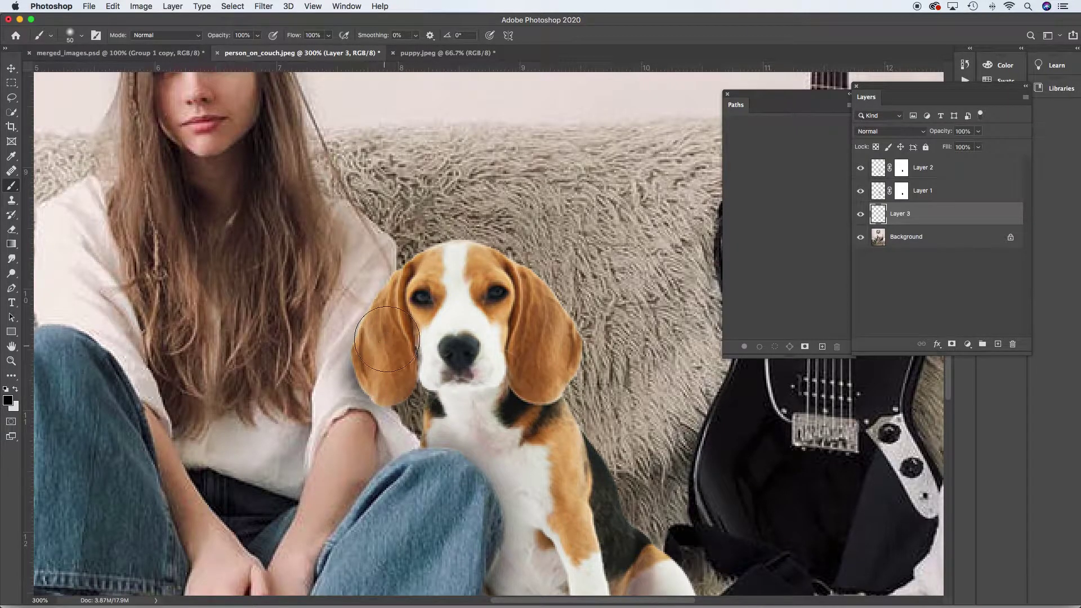
Reduce the ear shadow layer's (Layer 3) opacity to 42% while judging it against the whole picture
click(978, 131)
drag(976, 147, 959, 148)
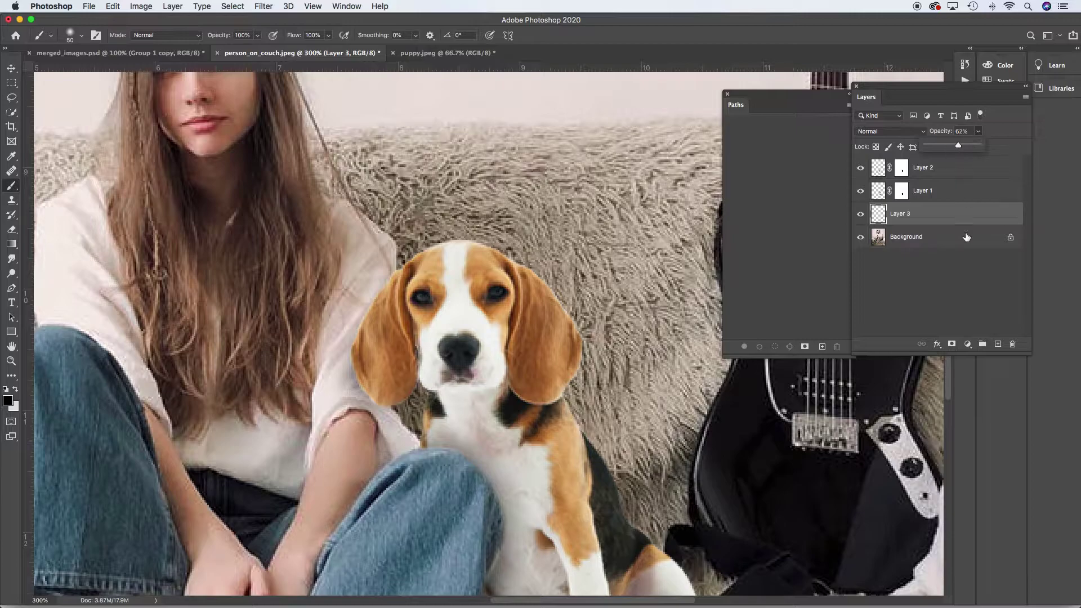
click(904, 280)
key(super+0)
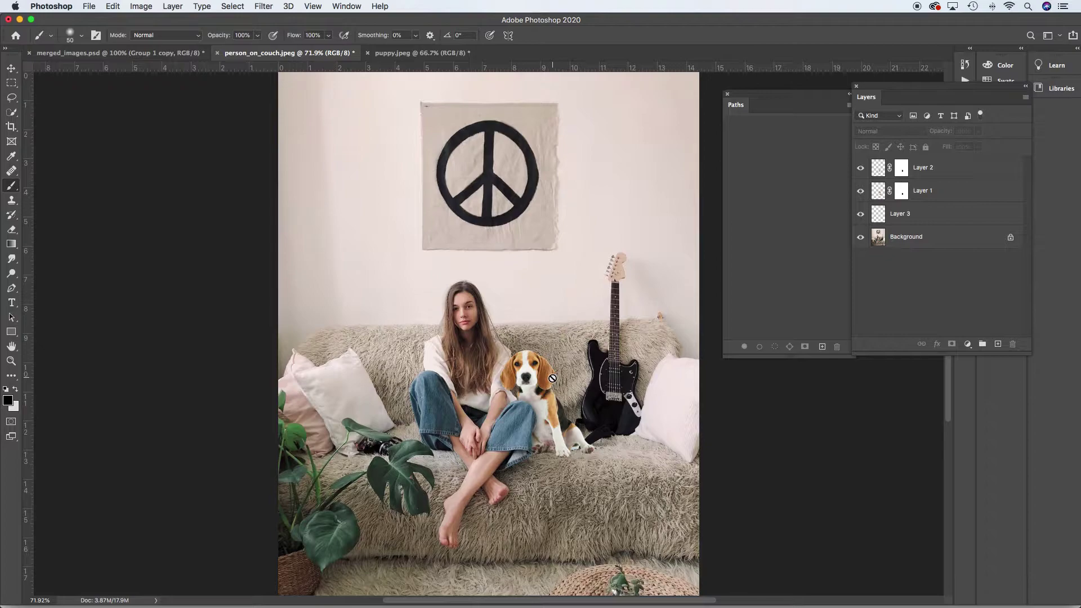
super+click(553, 405)
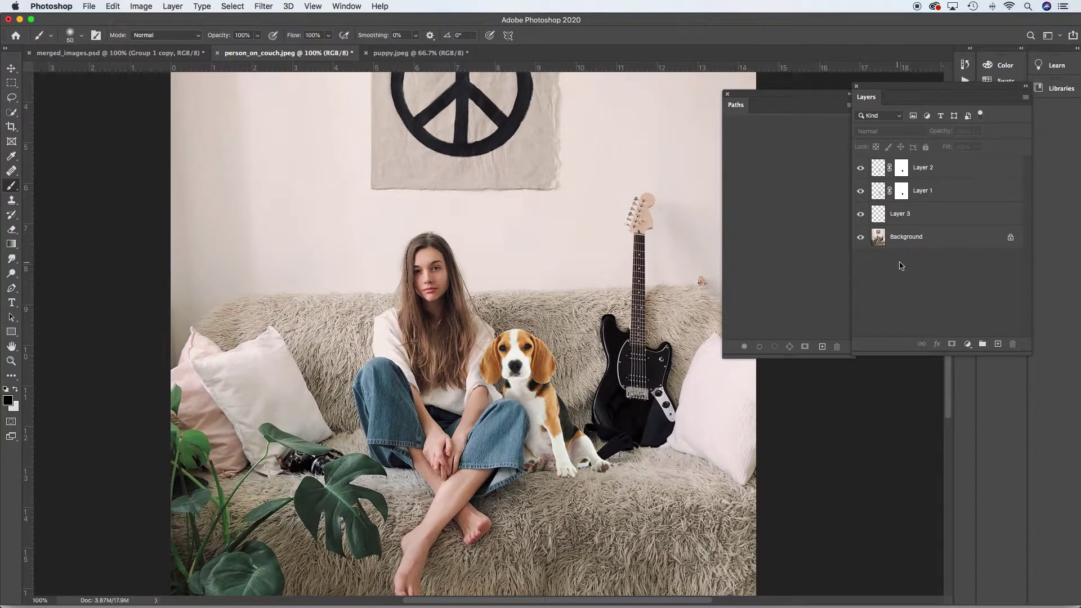
super+click(501, 399)
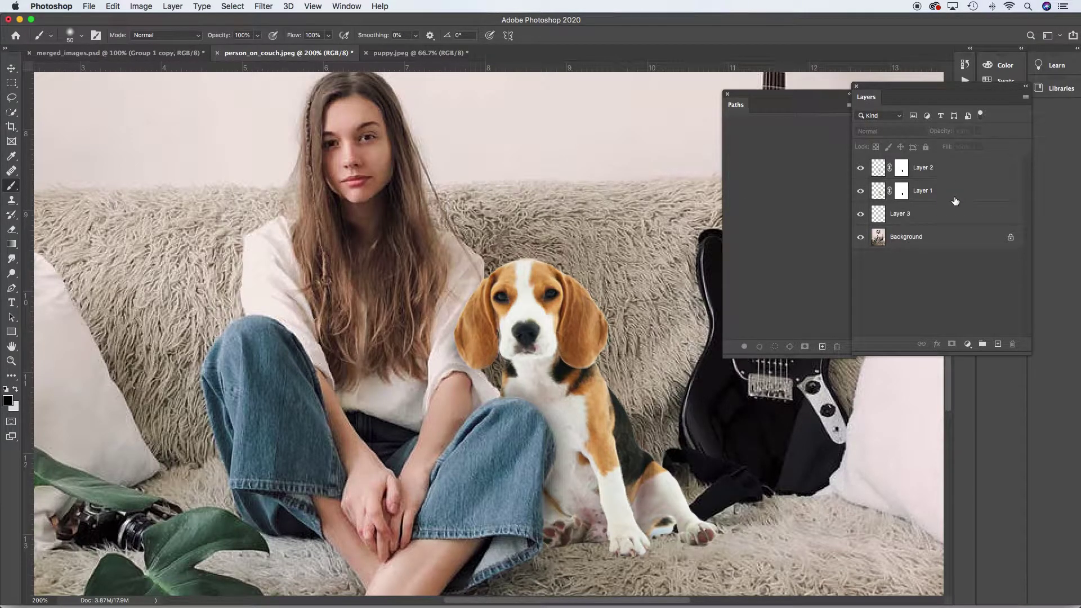
click(951, 215)
drag(978, 131, 969, 150)
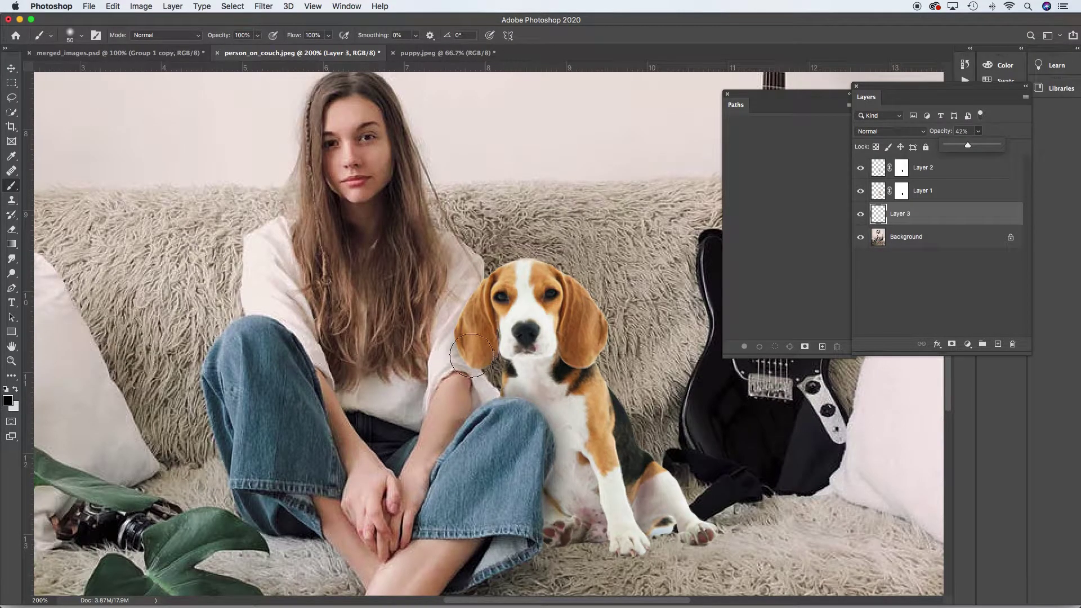
Add a new layer above Layer 3 and paint a soft black shadow on the couch beneath the puppy with a smaller brush
click(12, 68)
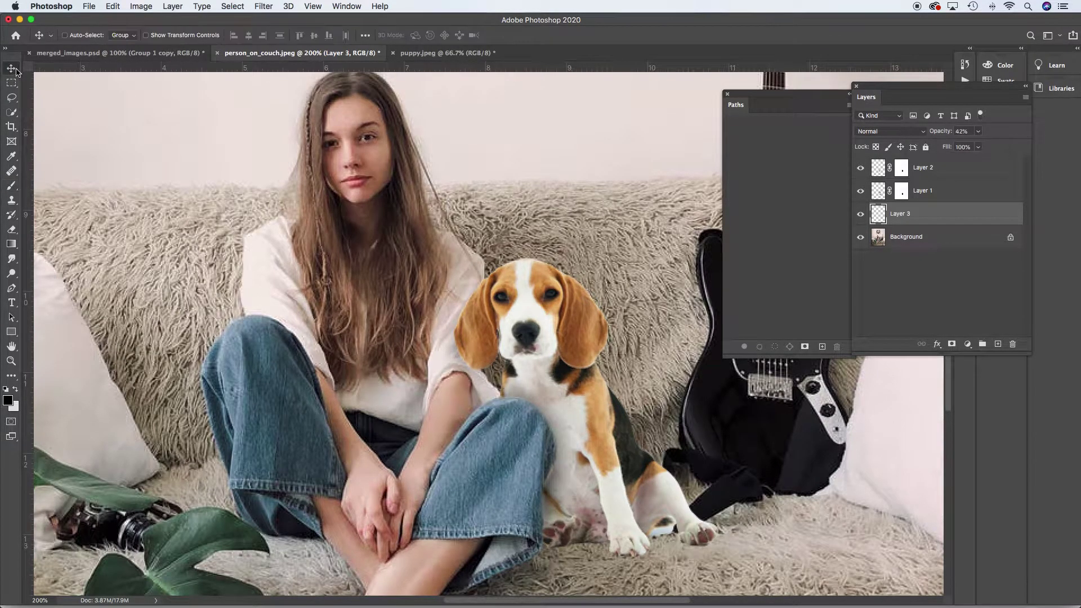
alt+click(542, 403)
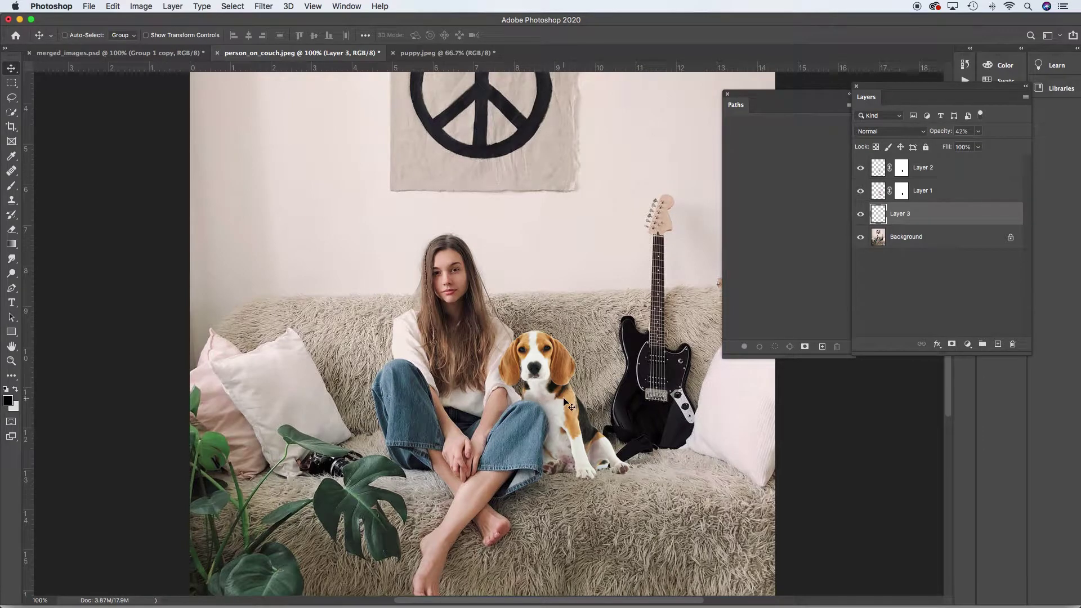
drag(569, 403, 506, 321)
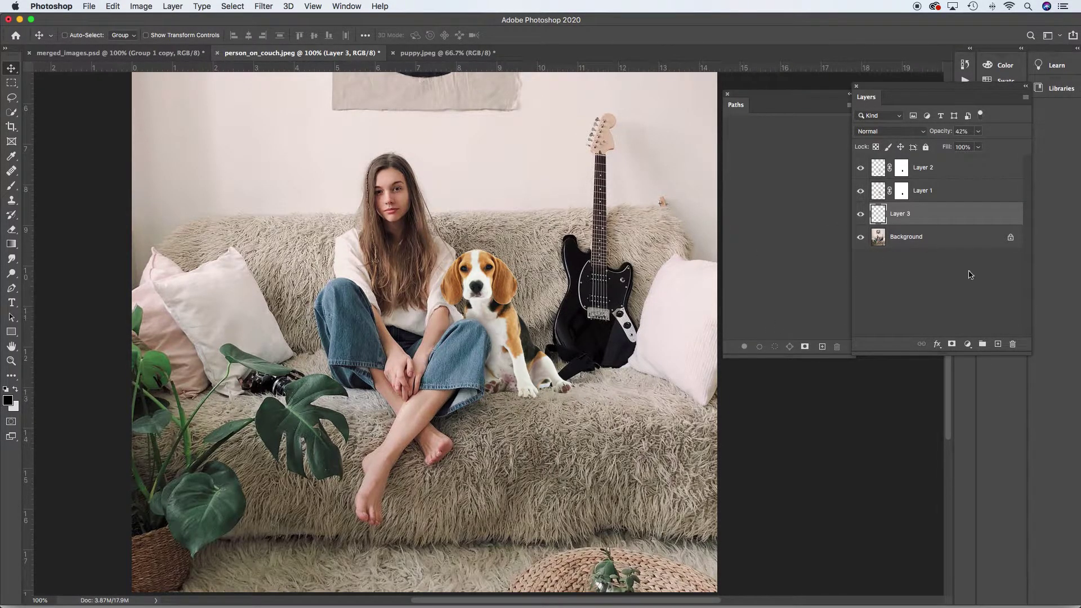
click(998, 344)
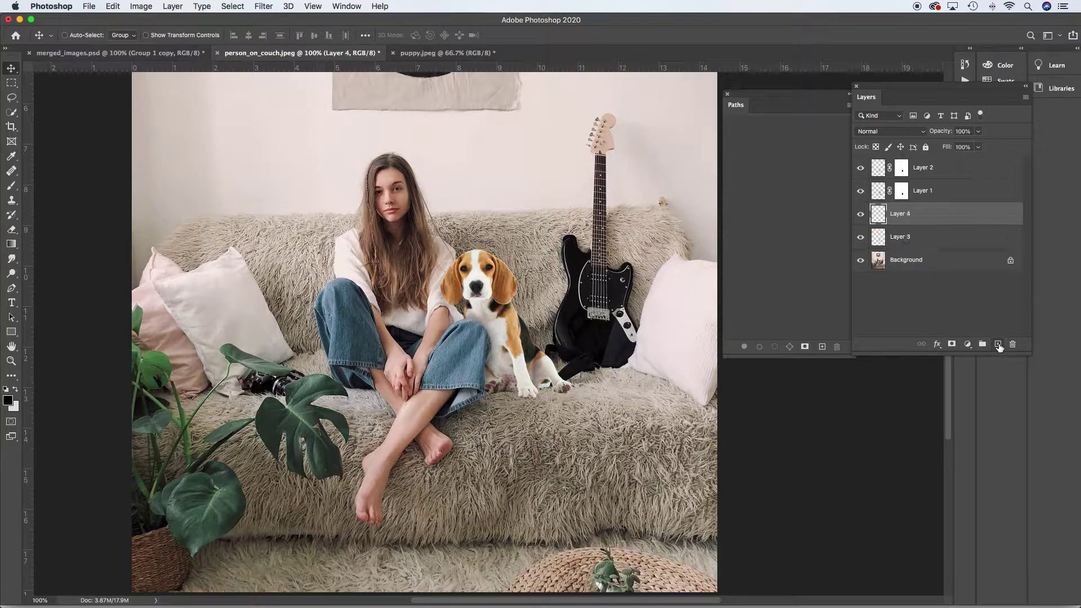
super+click(531, 391)
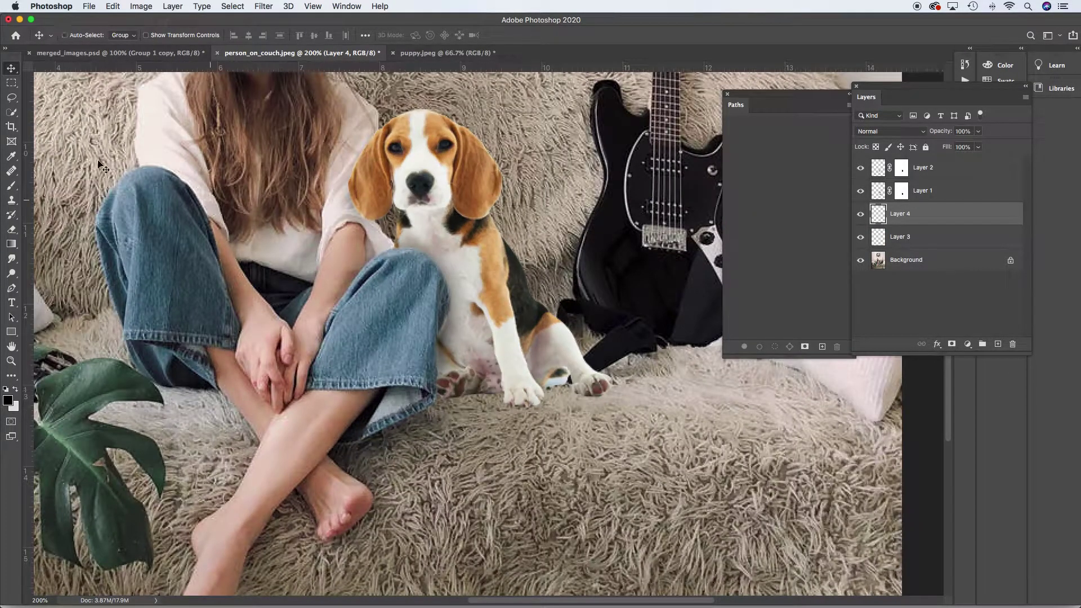
click(11, 185)
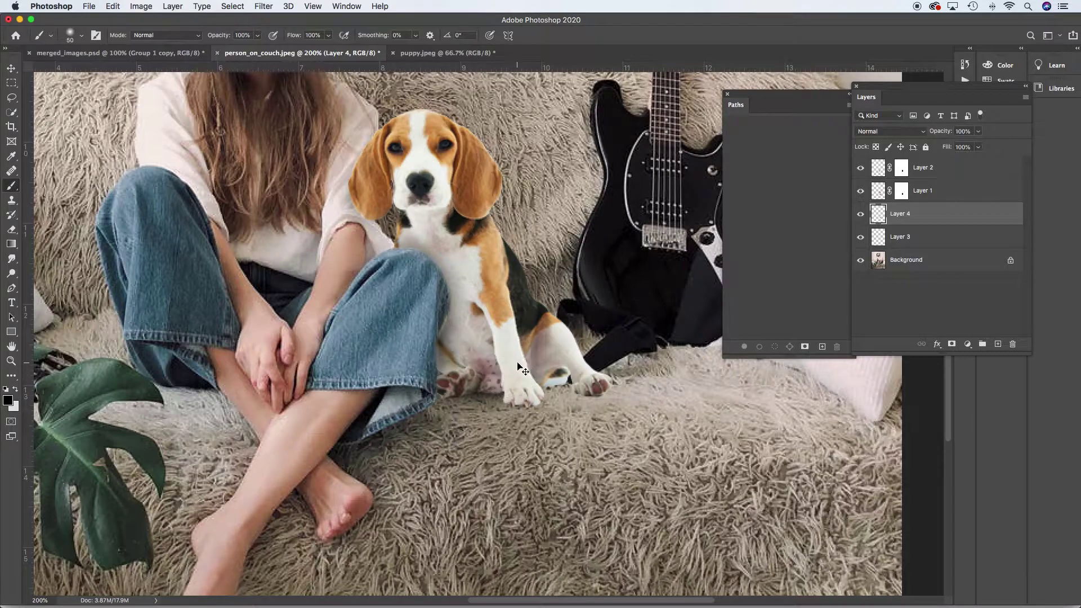
key(bracketleft)
key(bracketleft)
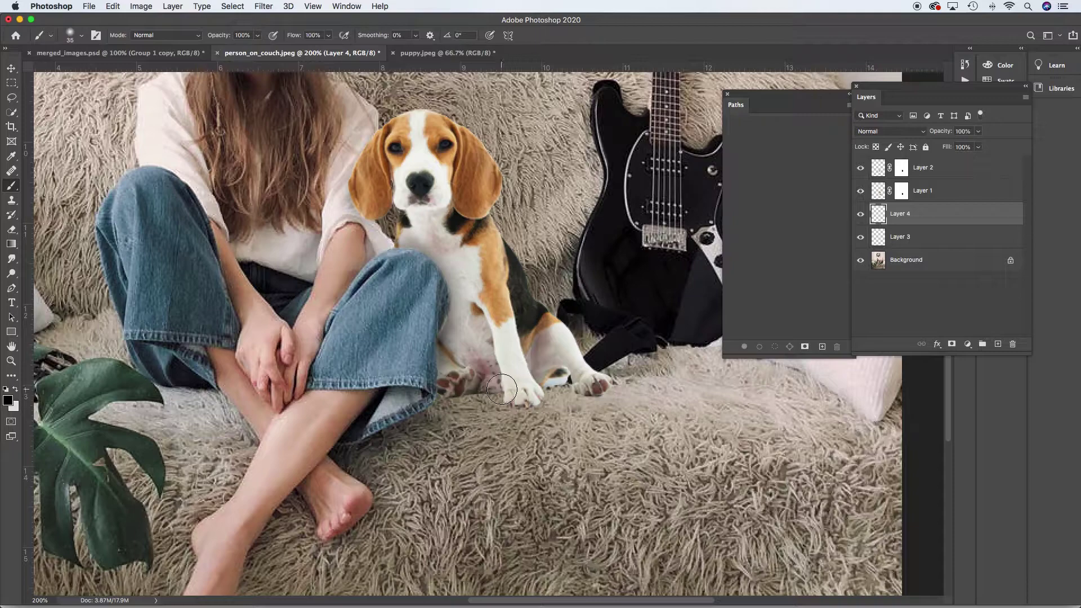
mouse_move(502, 389)
mouse_down()
mouse_move(462, 384)
mouse_move(588, 379)
mouse_move(562, 360)
mouse_move(475, 373)
mouse_move(450, 400)
mouse_move(506, 344)
mouse_up()
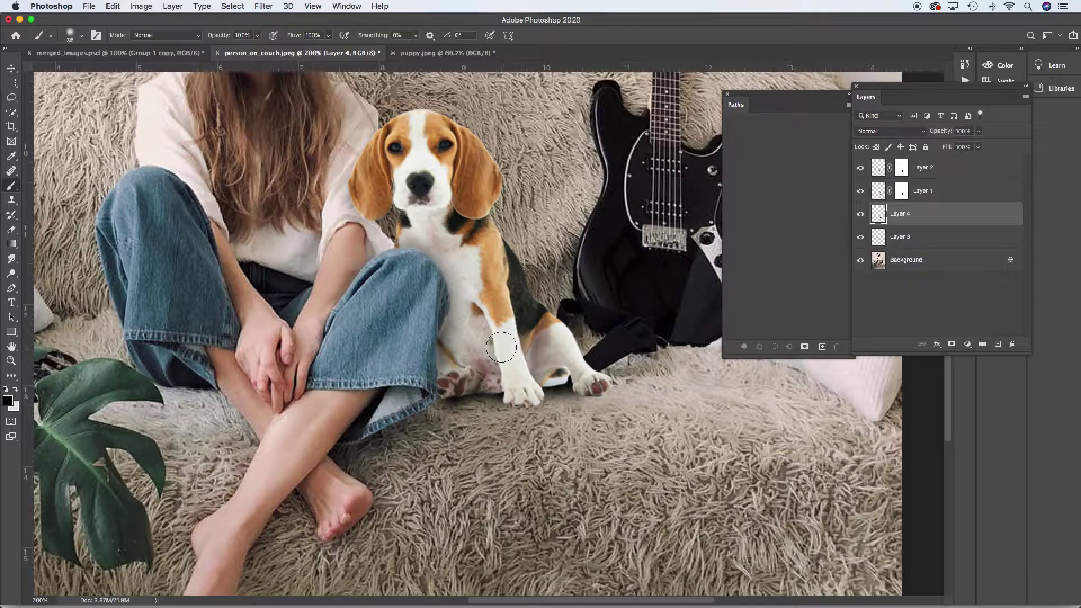
Reduce the couch shadow layer's (Layer 4) opacity to 59% and check it against the whole picture
click(979, 131)
drag(980, 146, 956, 148)
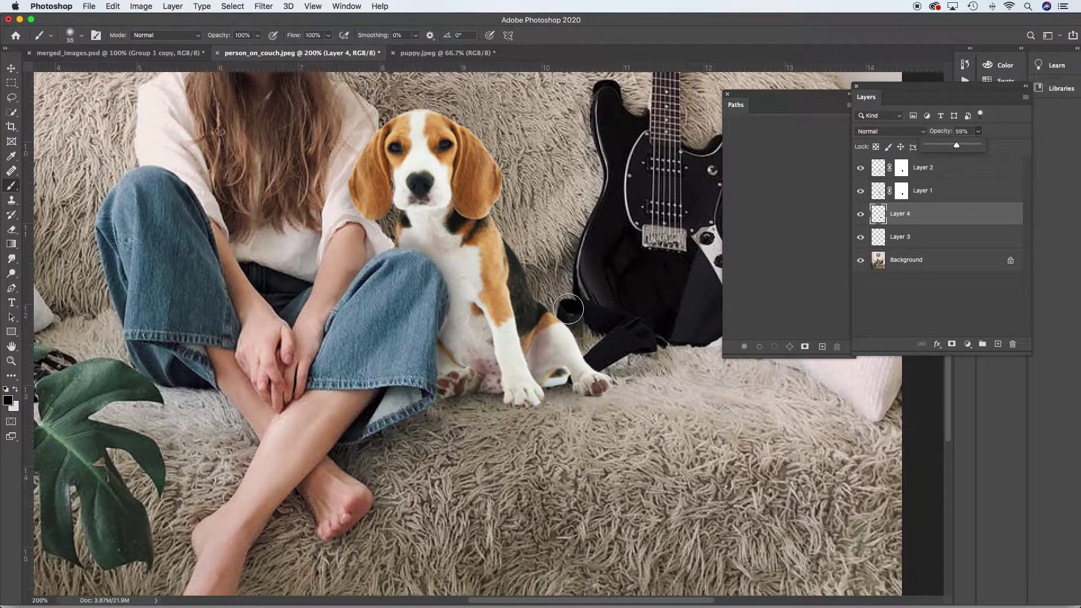
click(11, 68)
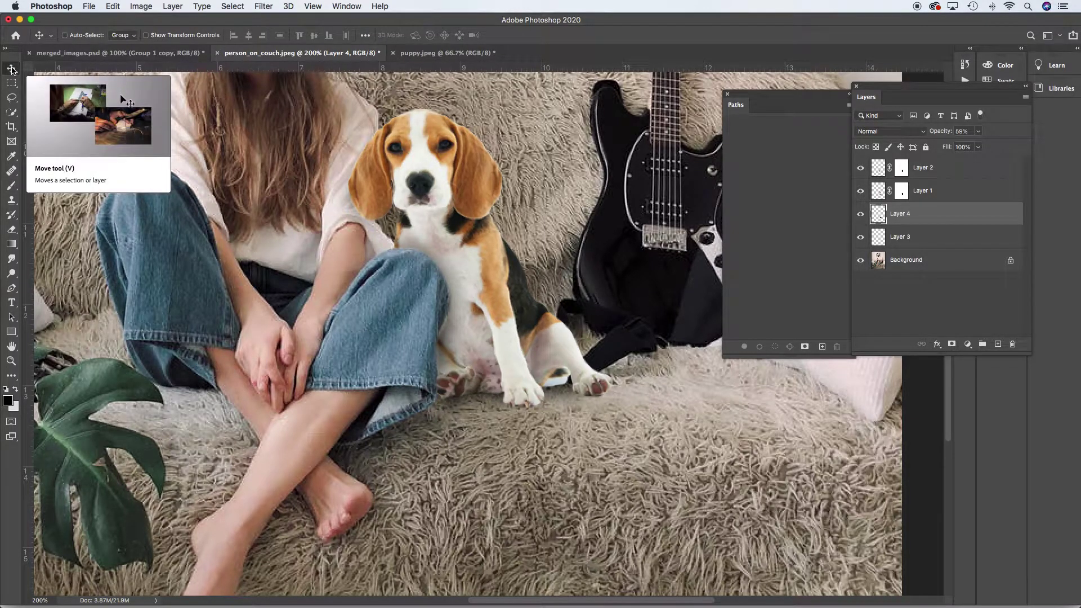
key(super+0)
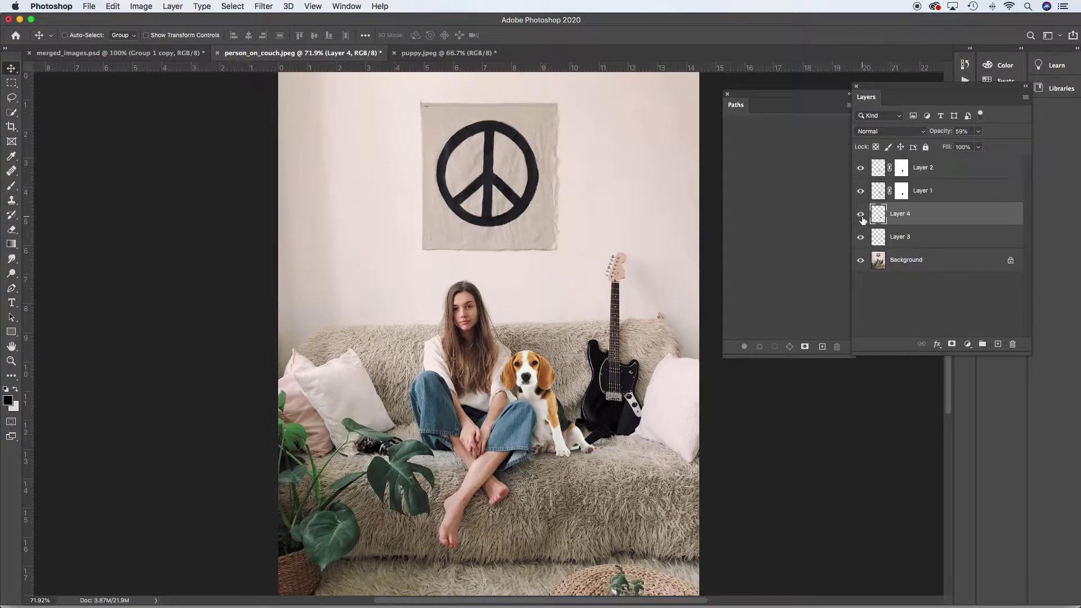
Toggle Layer 1's visibility to identify its content and rename the layer as "puppy"
click(860, 192)
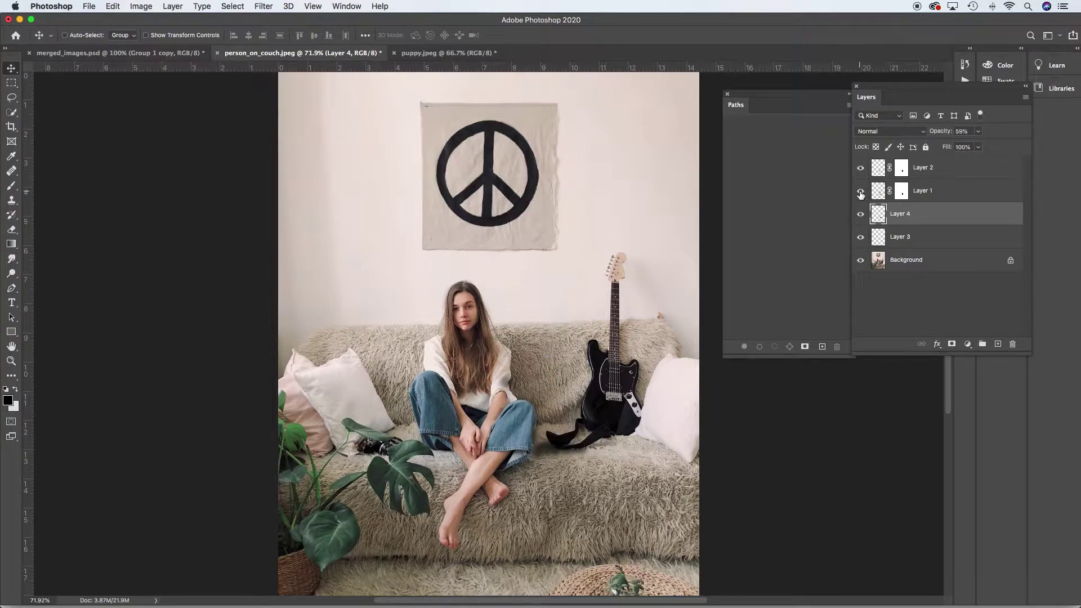
click(860, 192)
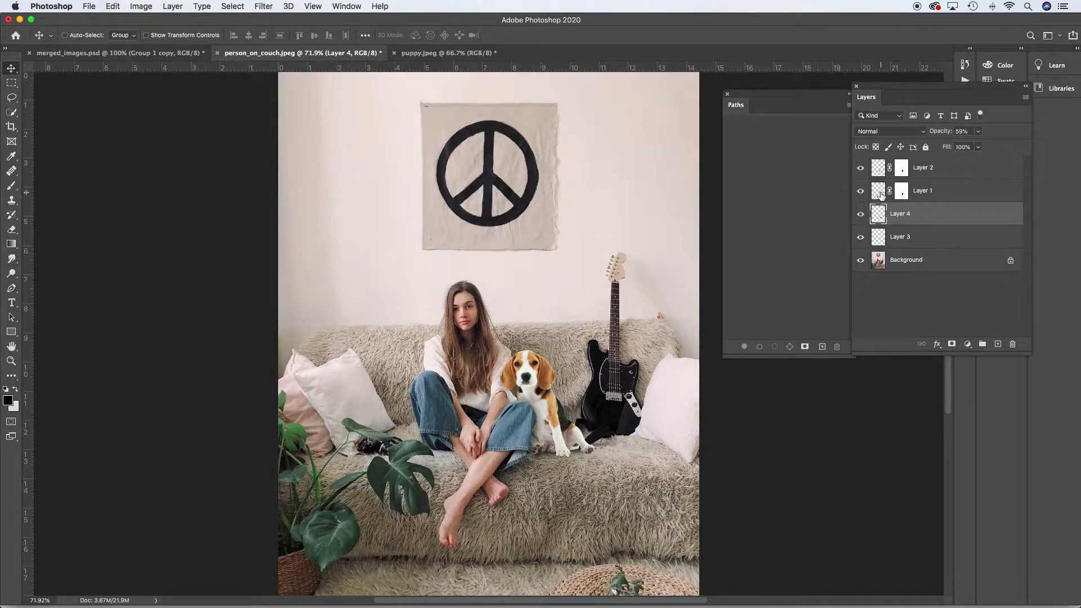
click(939, 195)
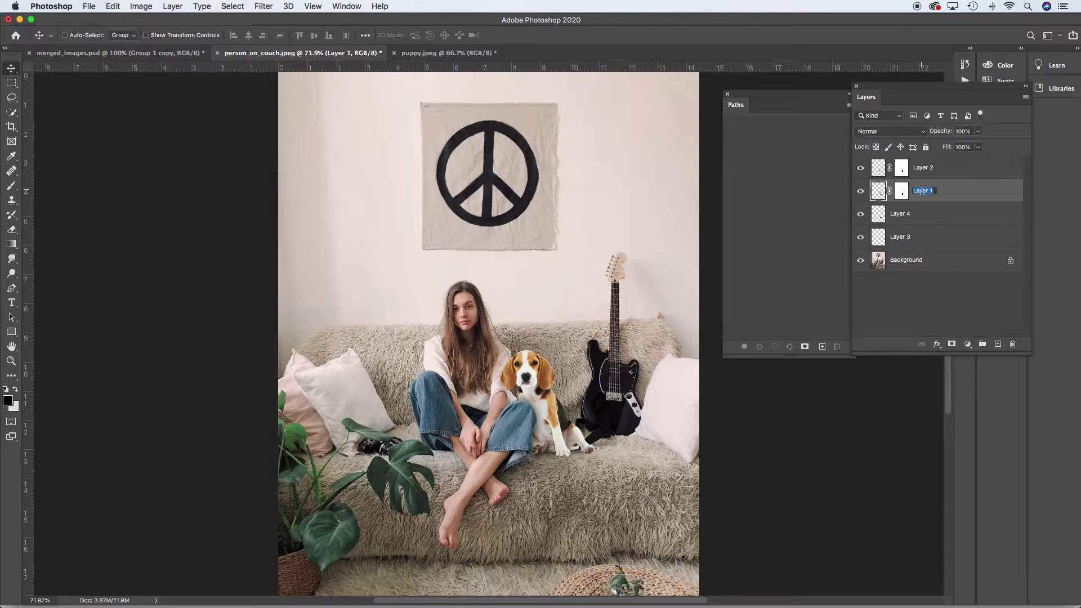
text(puppy)
key(Return)
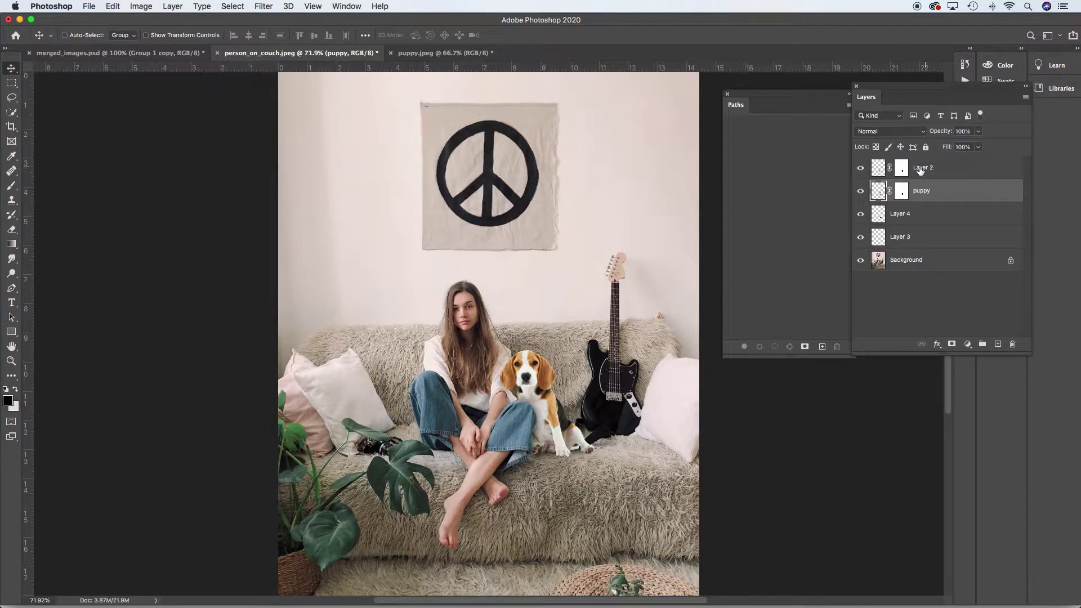
Toggle Layer 2's visibility to identify its content and rename the layer as "shadow knee"
click(860, 168)
click(861, 168)
double_click(926, 167)
text(shadow knee)
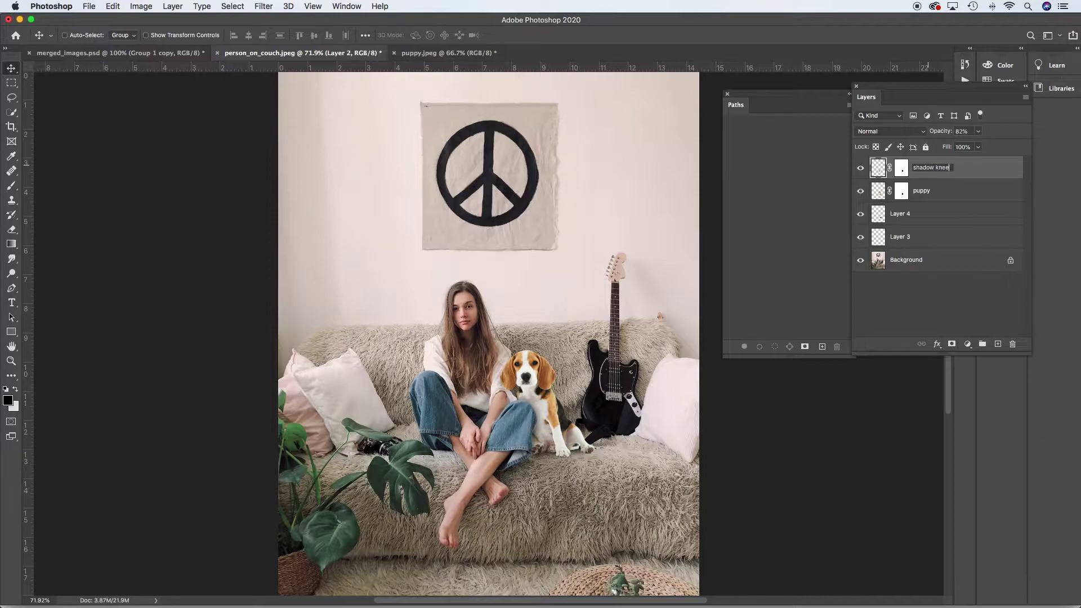
key(Return)
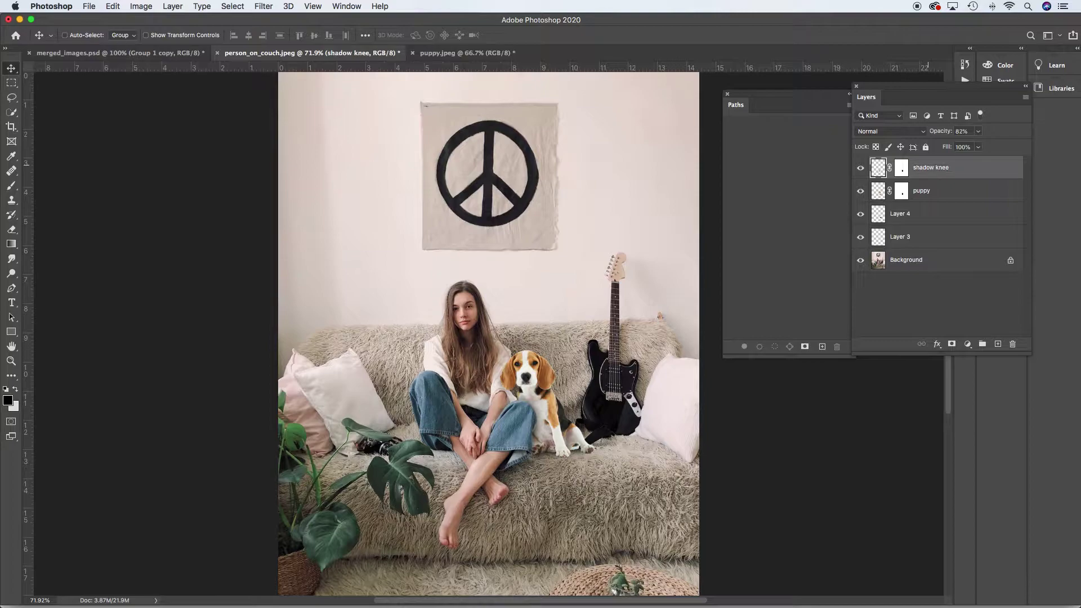
Rename Layer 4 as "shadow couch"
double_click(900, 214)
text(shadow couch)
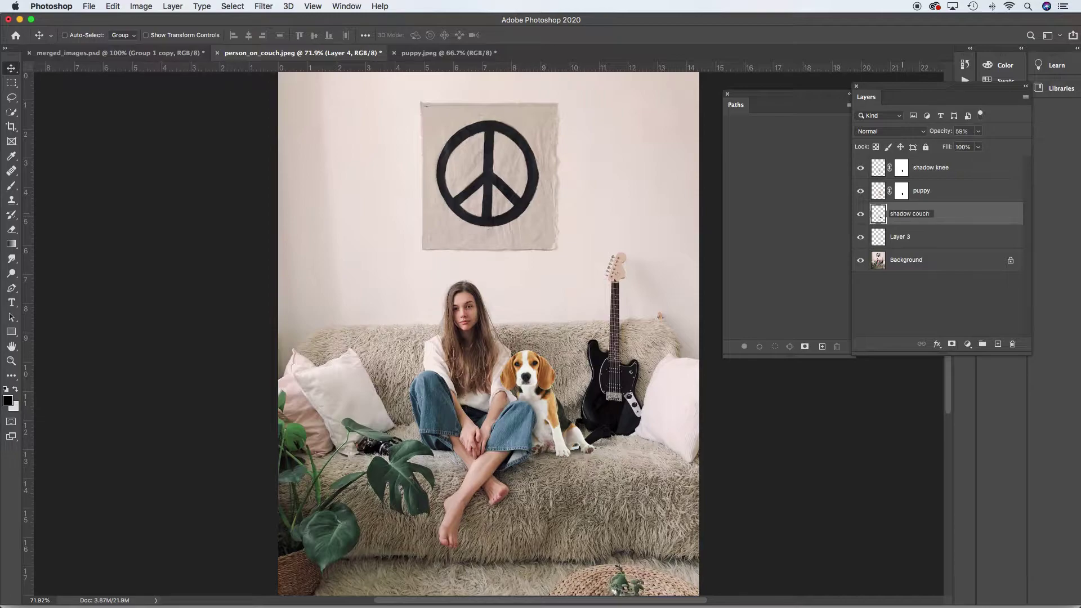
key(Return)
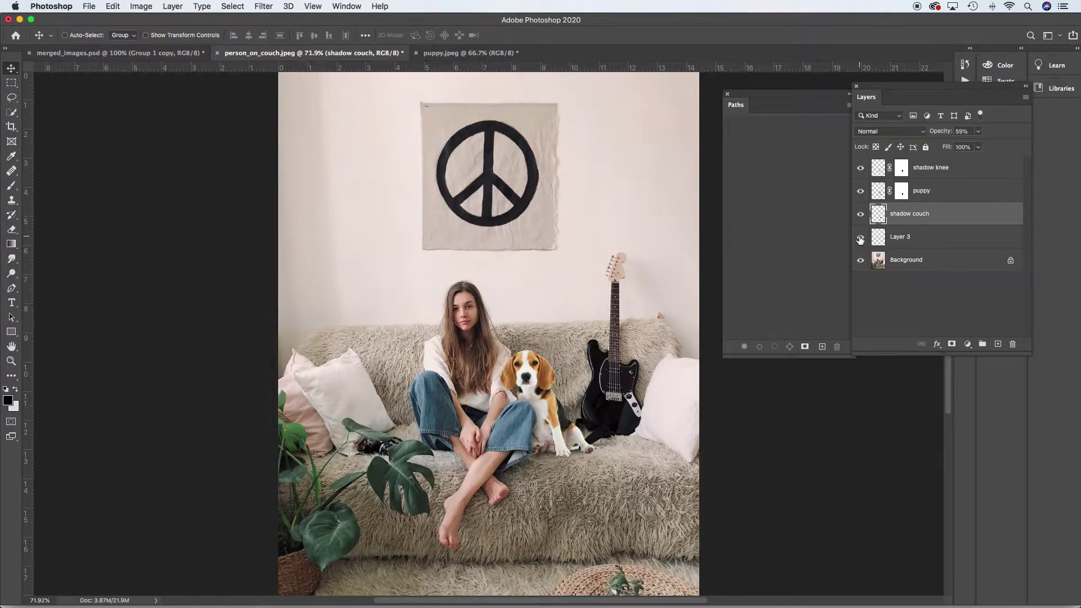
Rename Layer 3 as "shadow arm" and move the "shadow couch" layer below it
double_click(904, 237)
text(shadow arm)
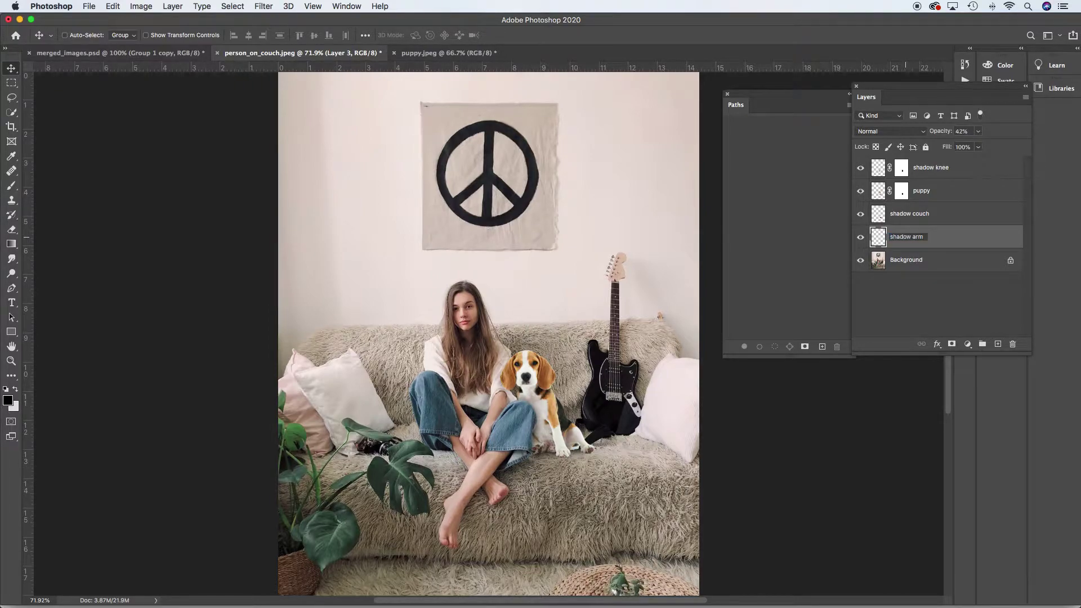
key(Return)
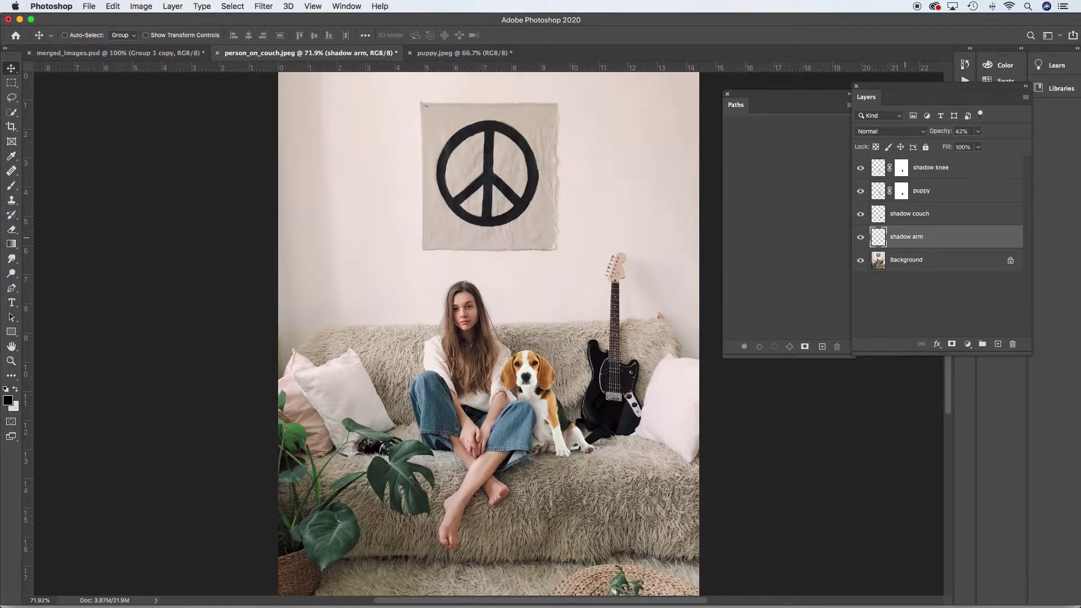
drag(935, 214, 934, 254)
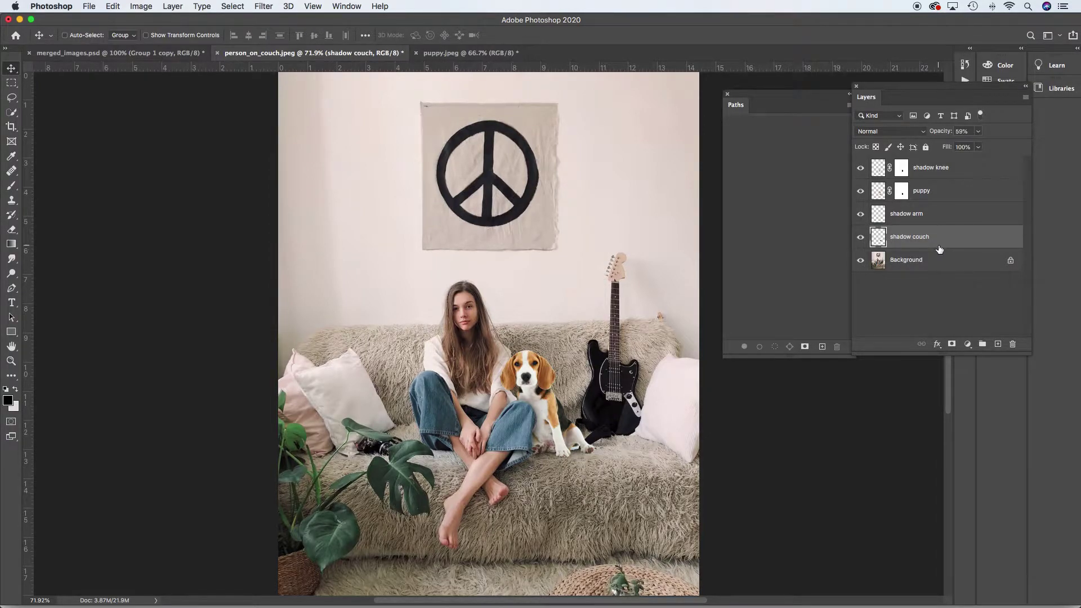
Load the puppy layer's outline as a selection and add a Brightness/Contrast adjustment layer above it, masked to the puppy
super+click(880, 195)
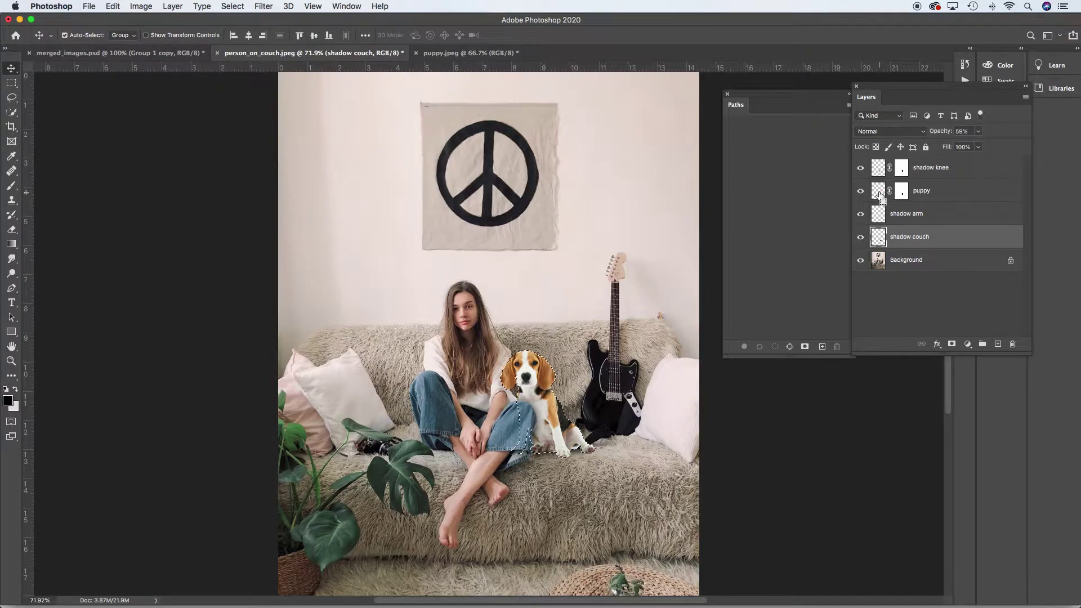
click(954, 192)
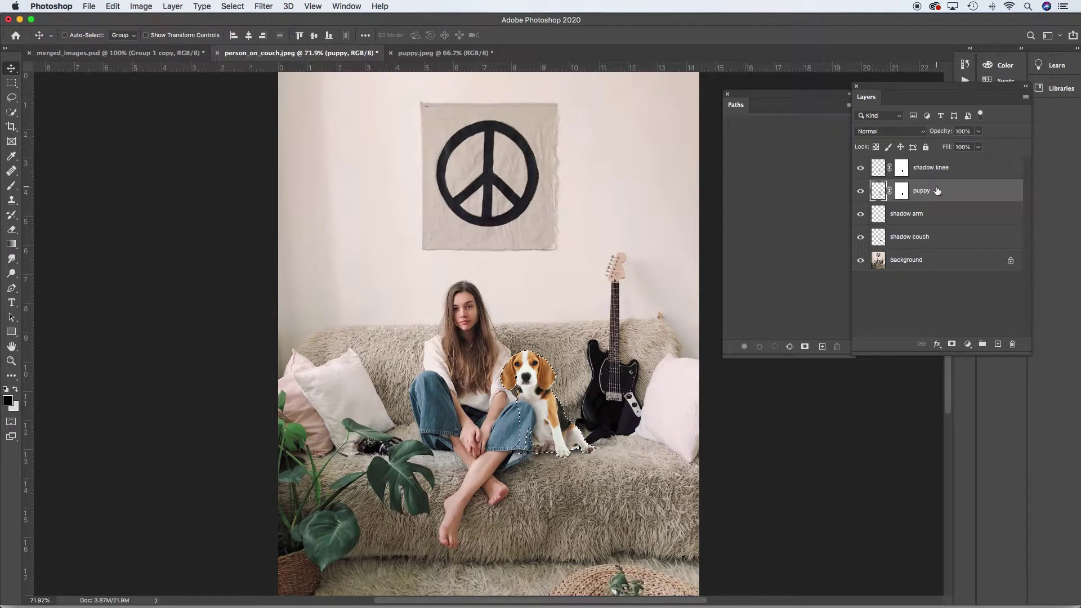
click(967, 344)
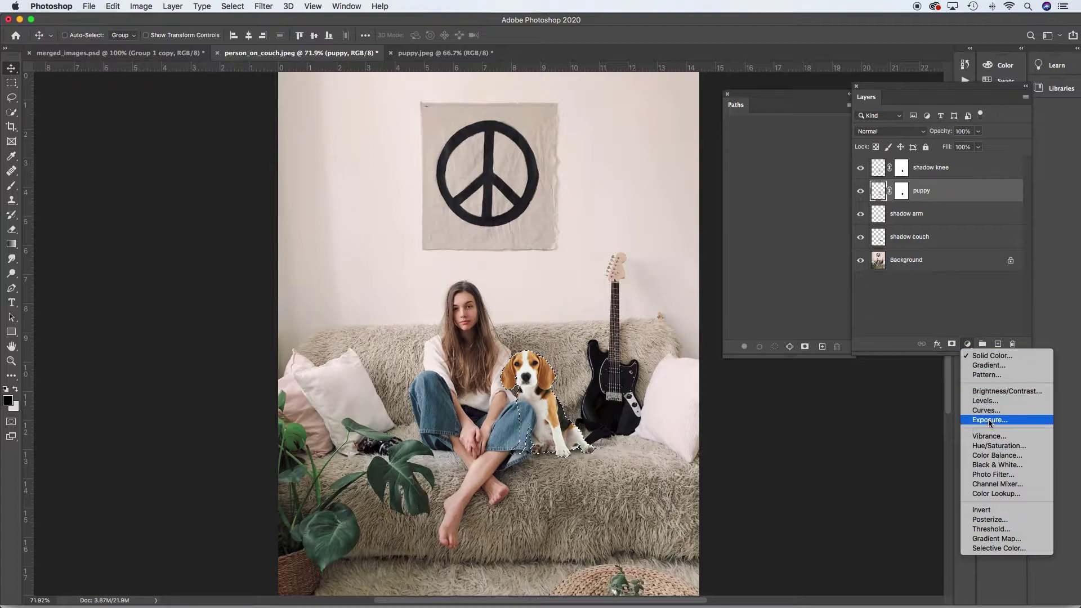
click(993, 391)
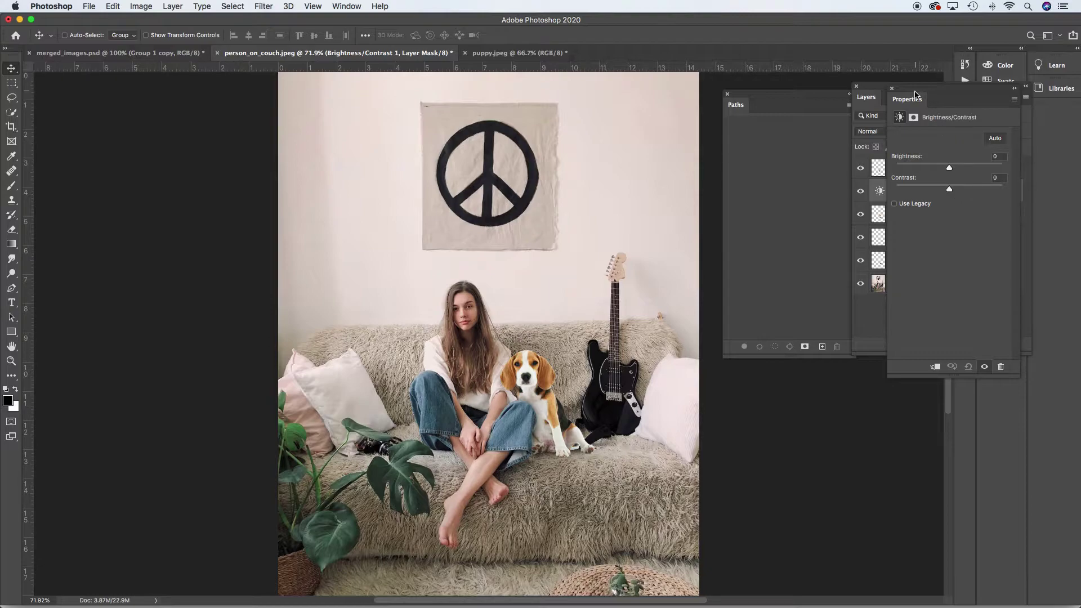
drag(915, 91, 741, 151)
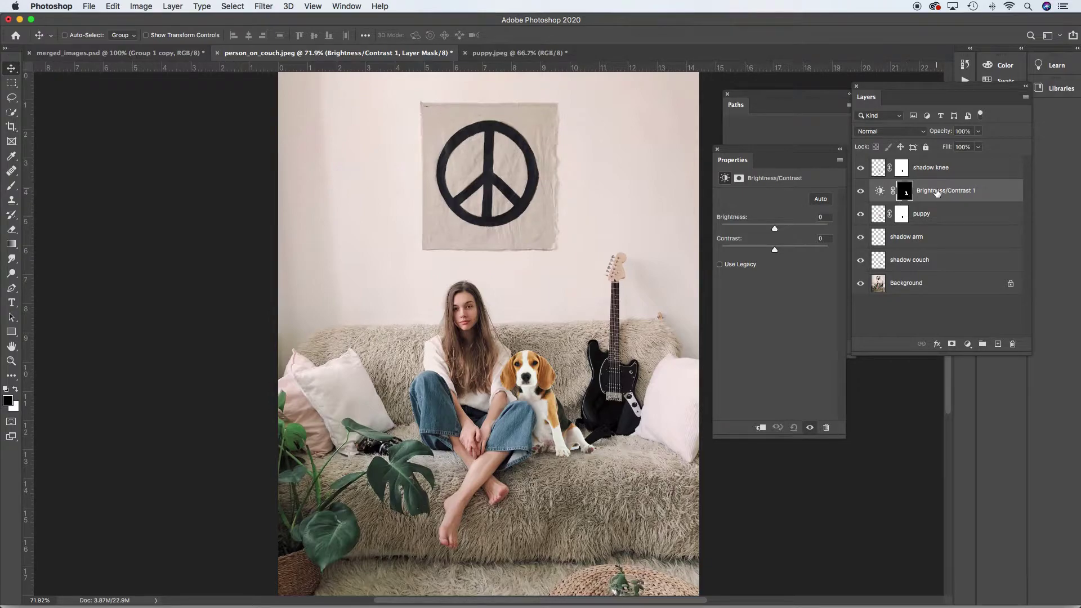
click(967, 344)
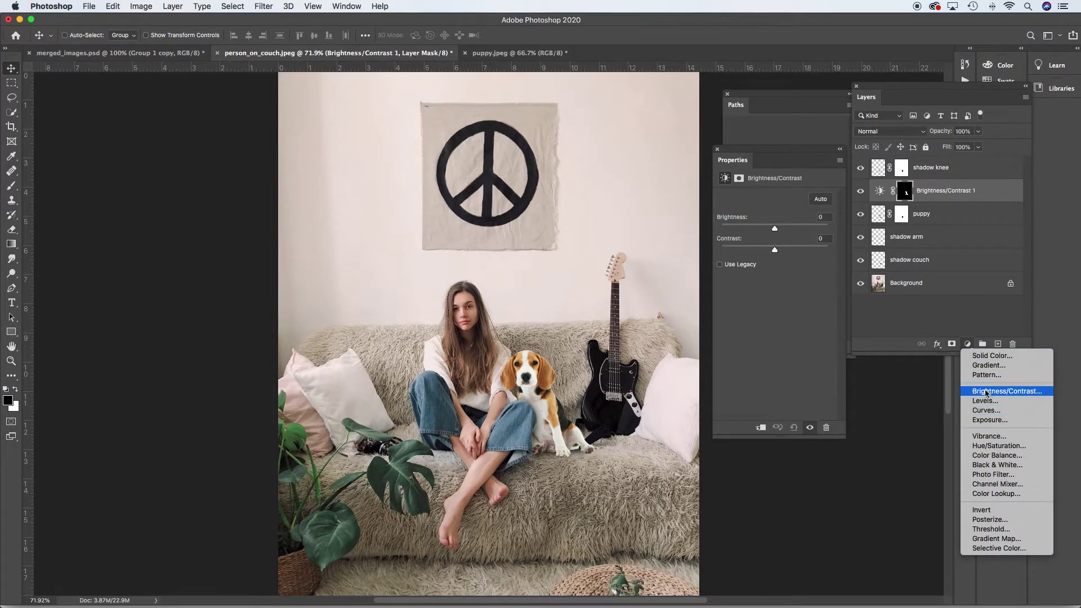
click(913, 234)
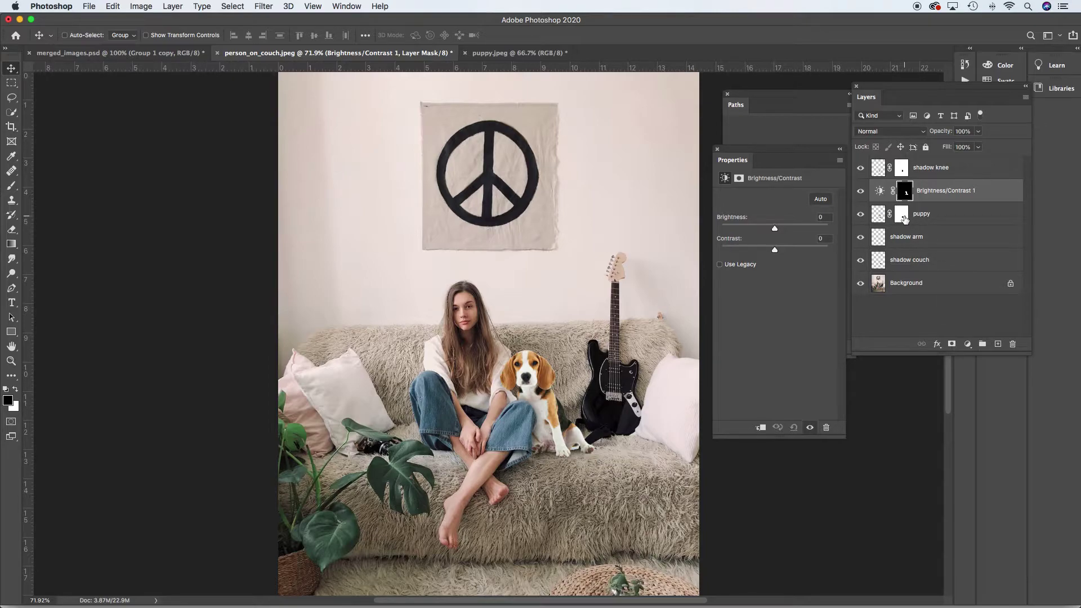
drag(903, 219, 935, 194)
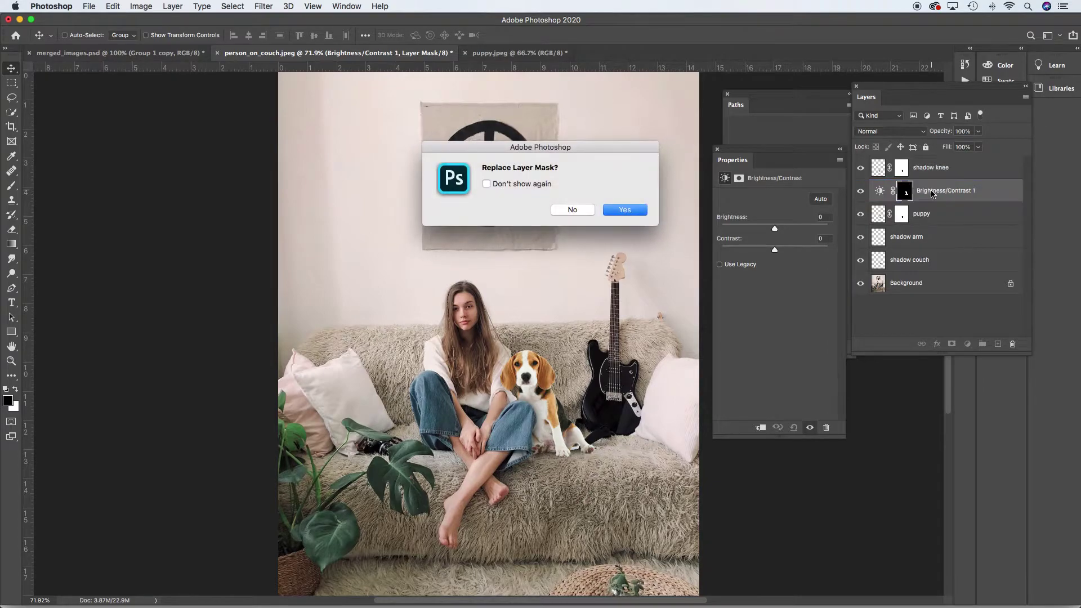
click(572, 210)
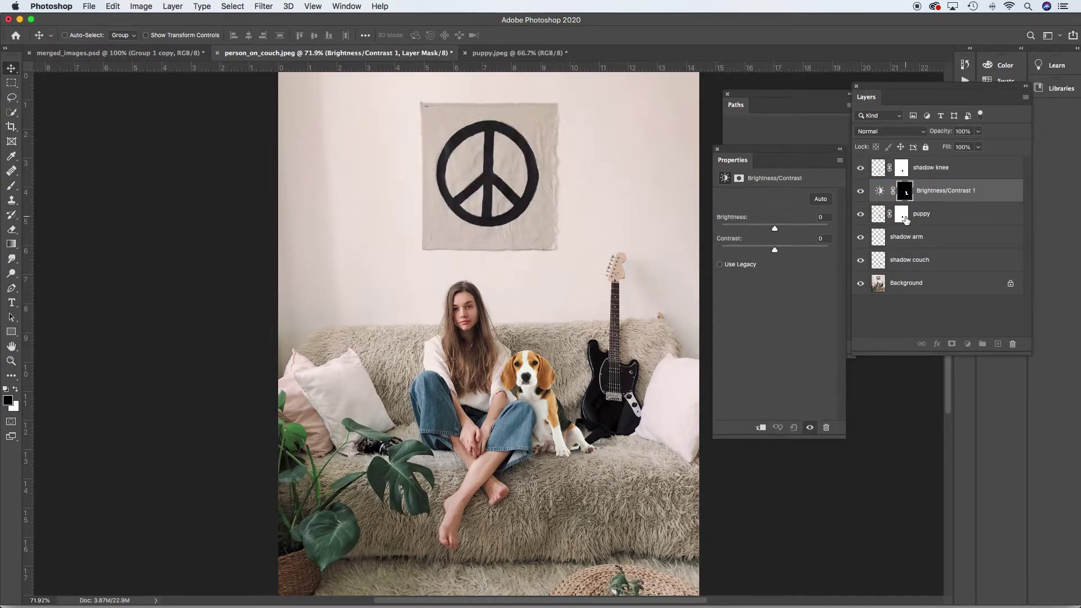
drag(905, 220, 906, 196)
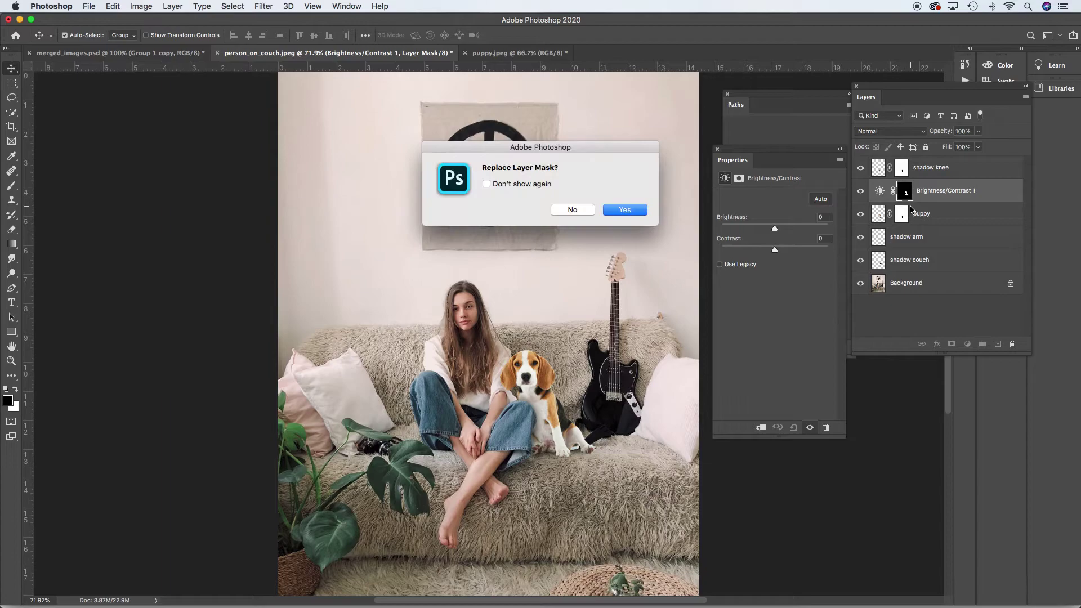
click(583, 210)
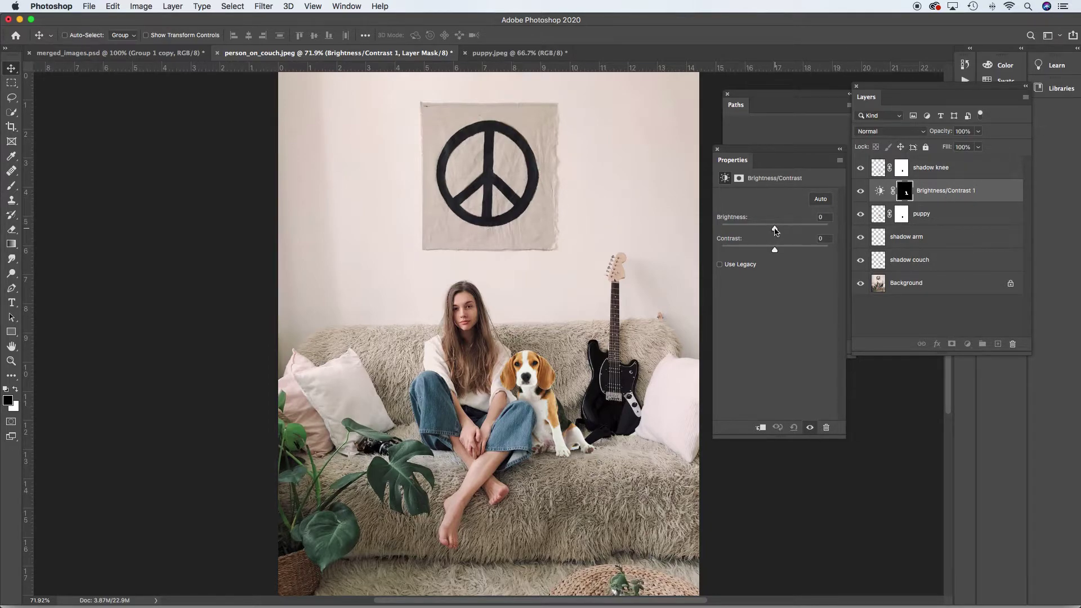
Set the adjustment layer's brightness to -19 and contrast to -12, and compare the puppy with the adjustment hidden and shown
drag(775, 230, 768, 231)
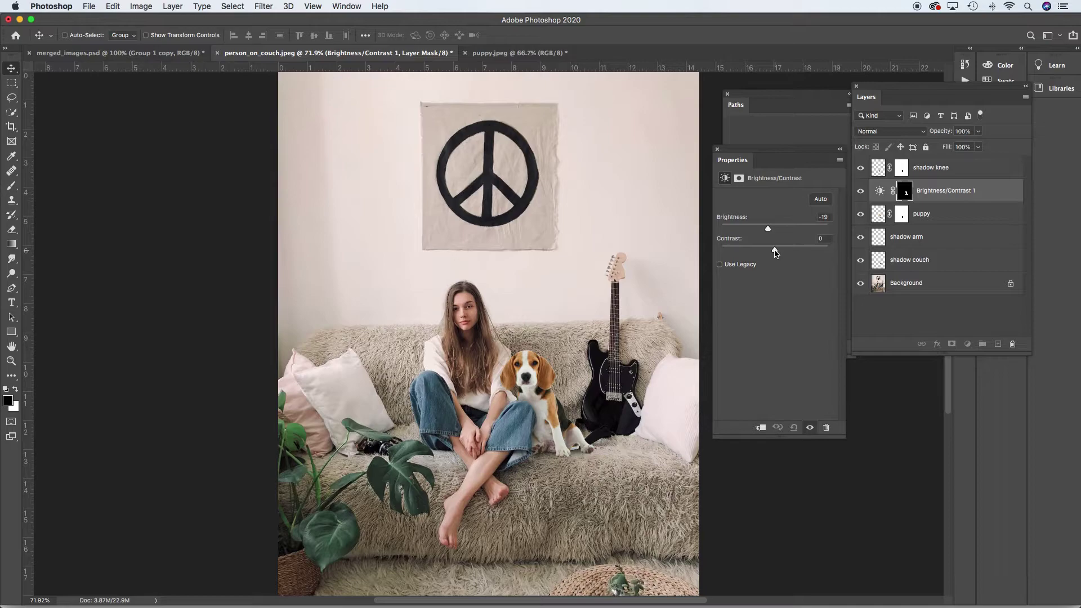
drag(775, 253, 763, 254)
click(860, 193)
click(860, 193)
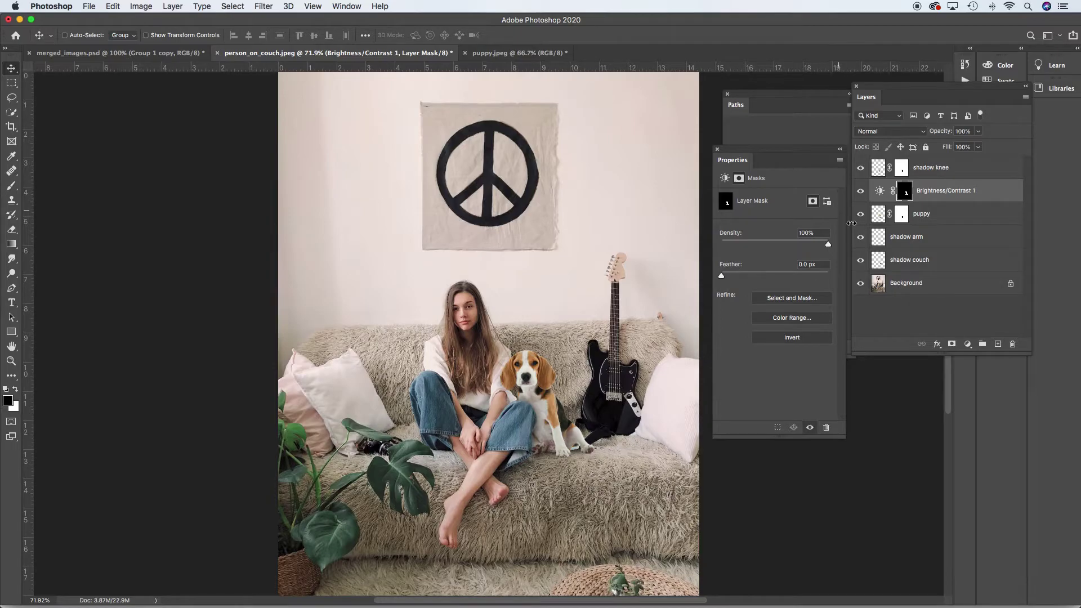
click(907, 328)
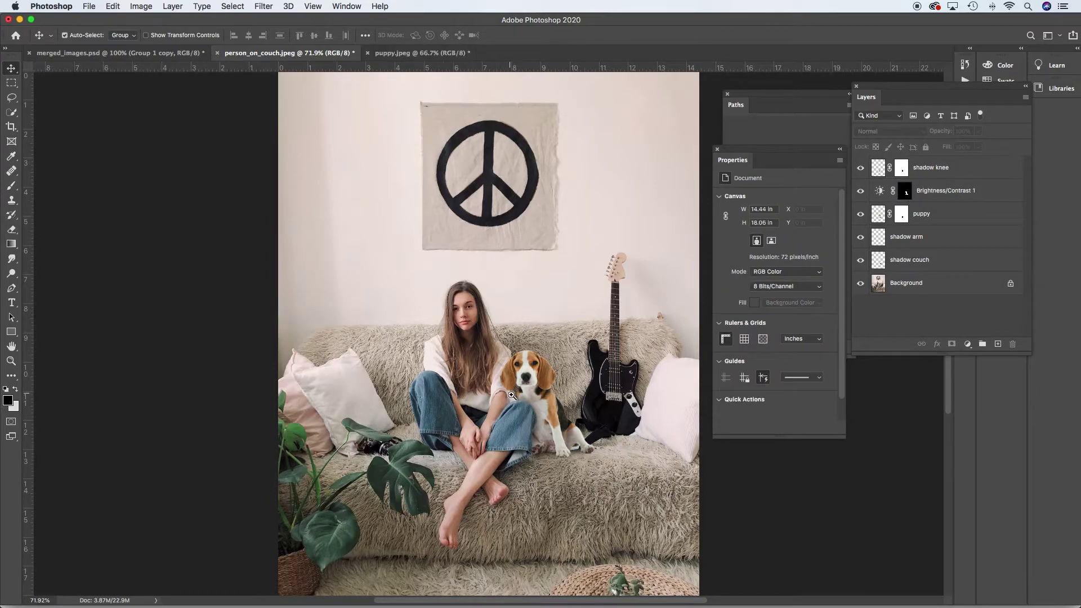
Load the puppy layer's mask as a selection and make the Brightness/Contrast 1 layer mask the active target
drag(509, 394, 562, 433)
scroll(563, 433, down, 5)
scroll(562, 432, right, 3)
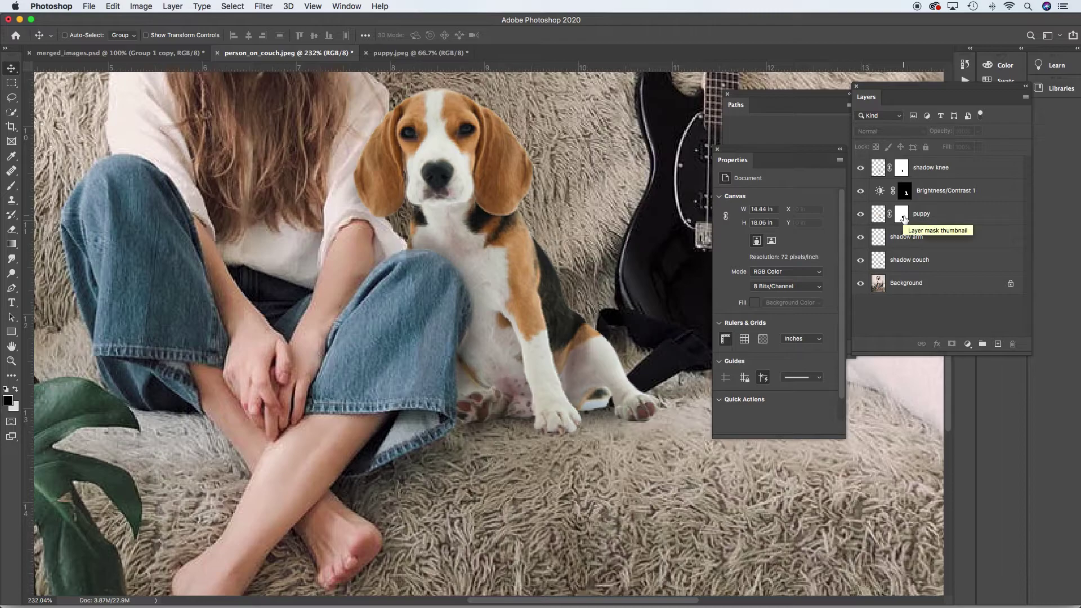
key(super)
super+click(903, 219)
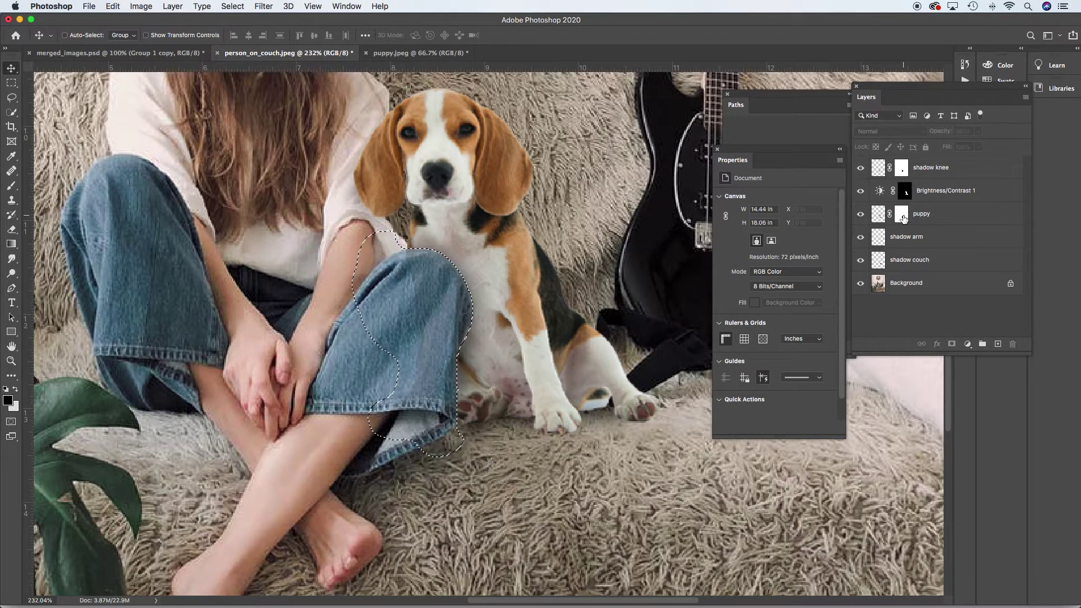
click(951, 193)
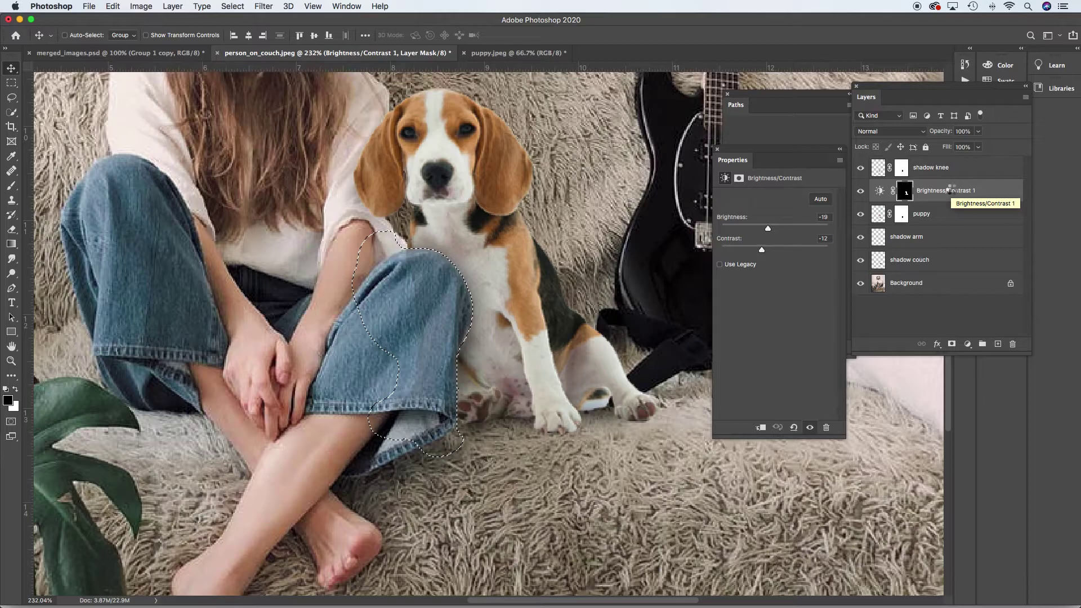
key(super+i)
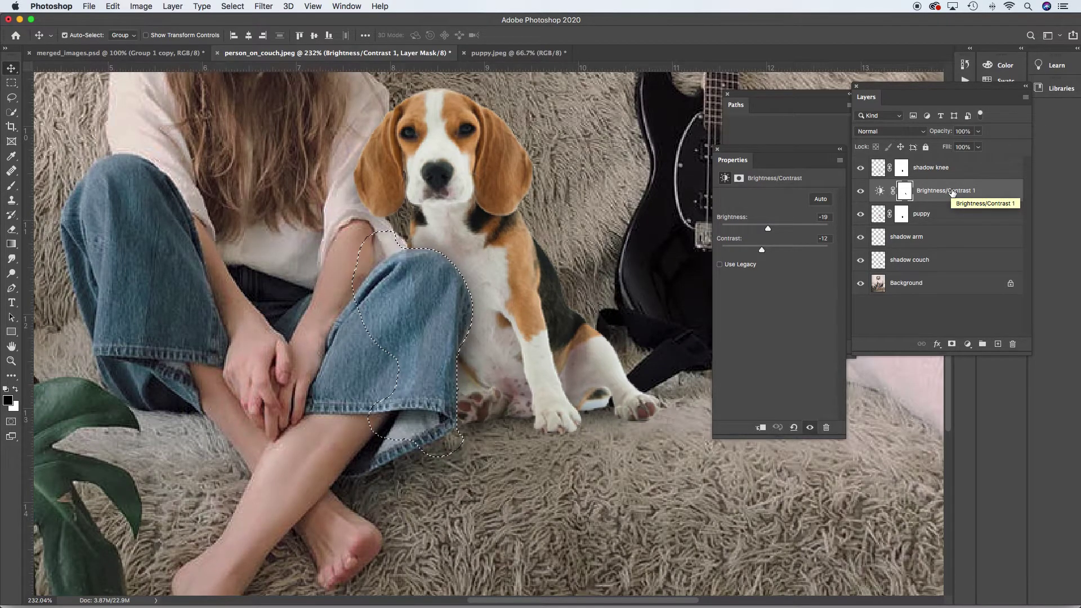
key(super+i)
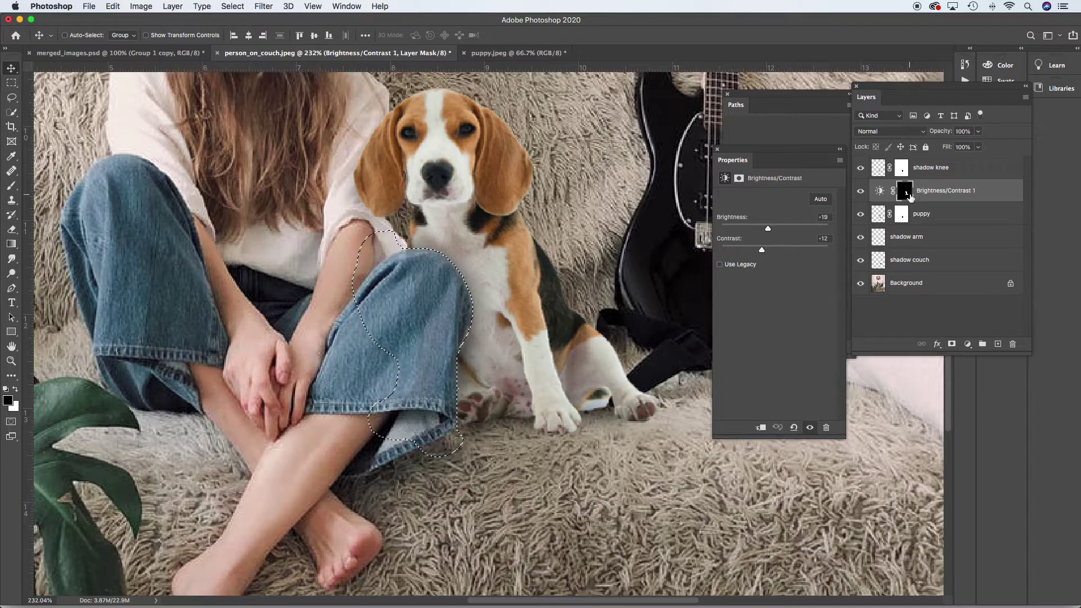
Activate the Brush tool and invert the selection so it covers only the area around the woman's knee
click(12, 188)
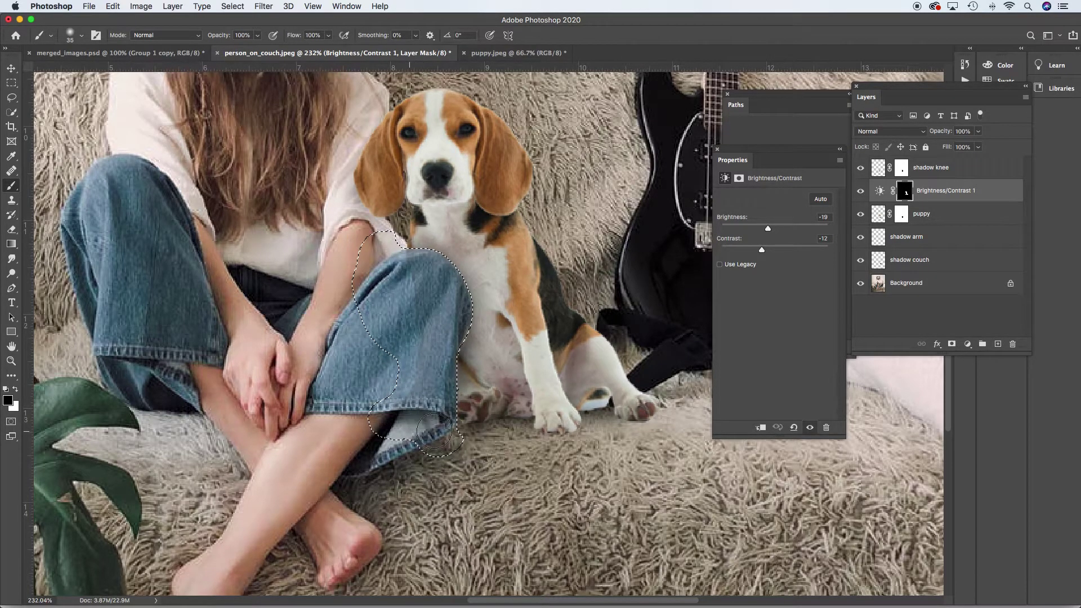
key(x)
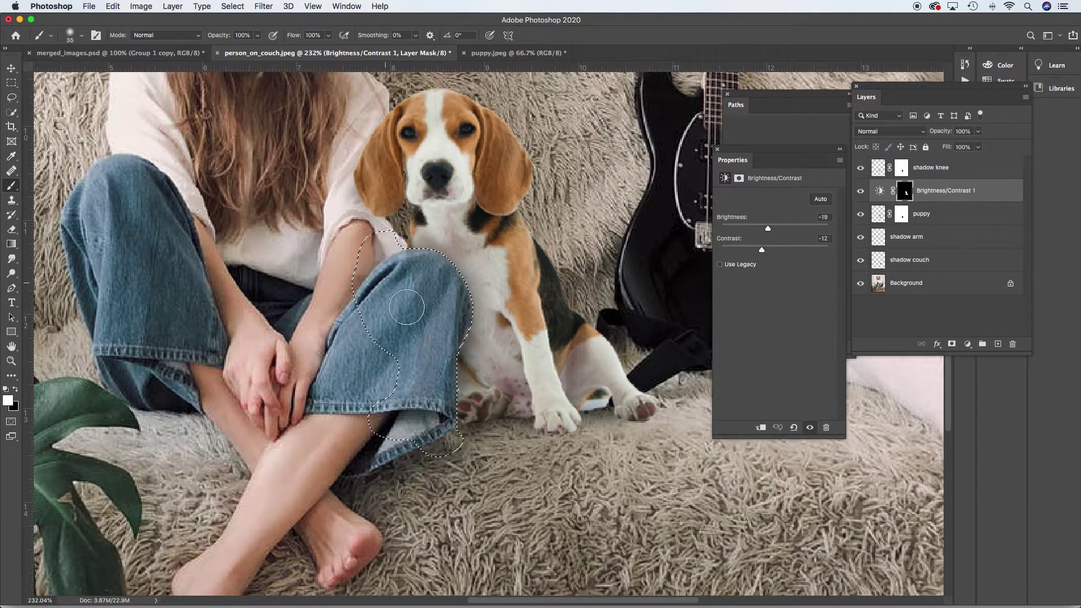
key(super+d)
alt+click(538, 338)
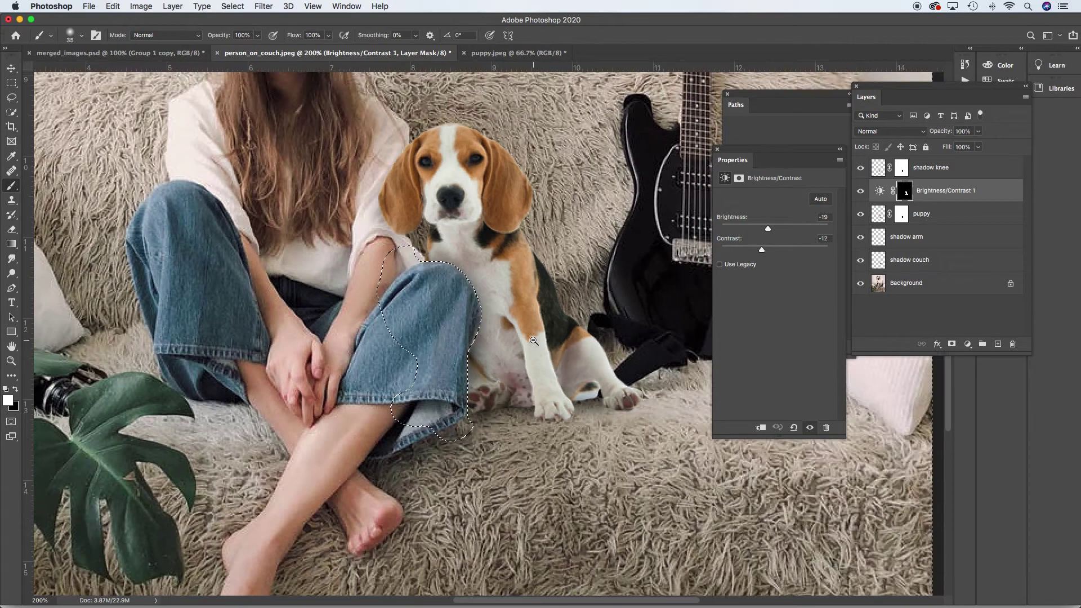
alt+click(536, 340)
key(super+shift+d)
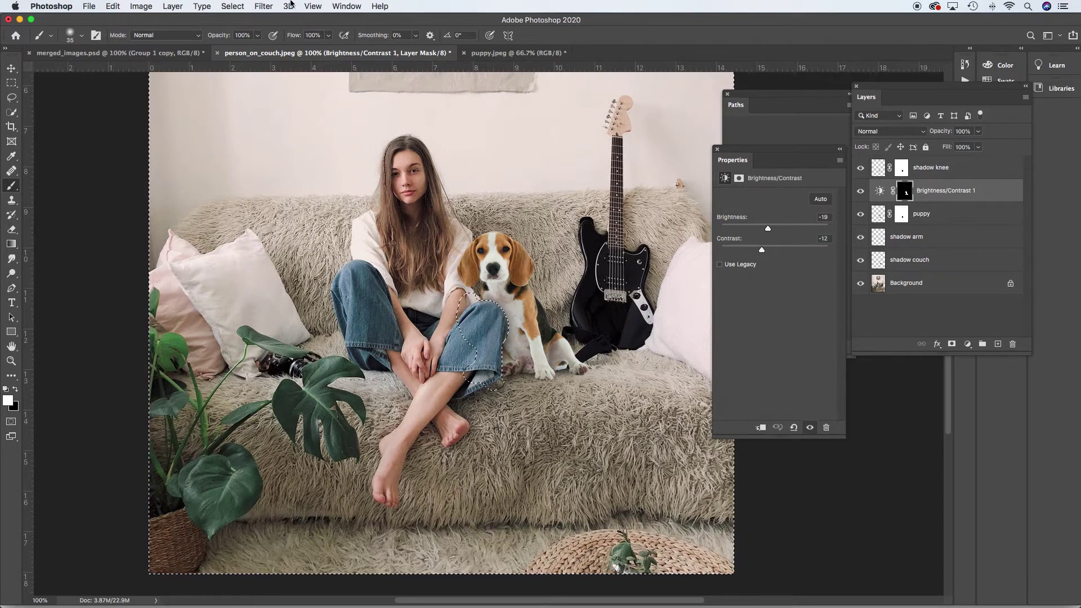
click(236, 6)
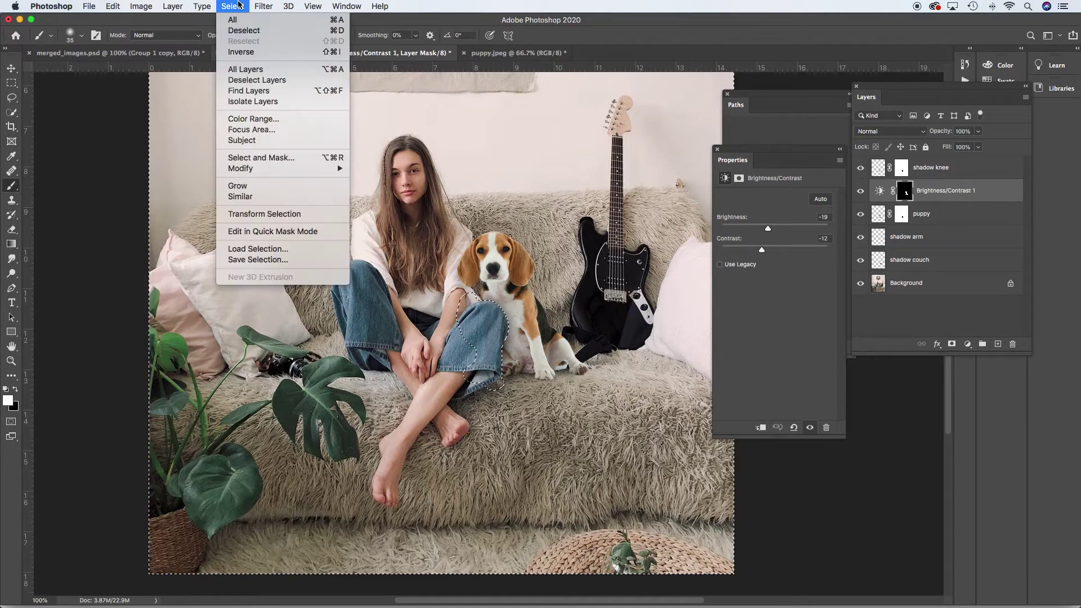
click(242, 52)
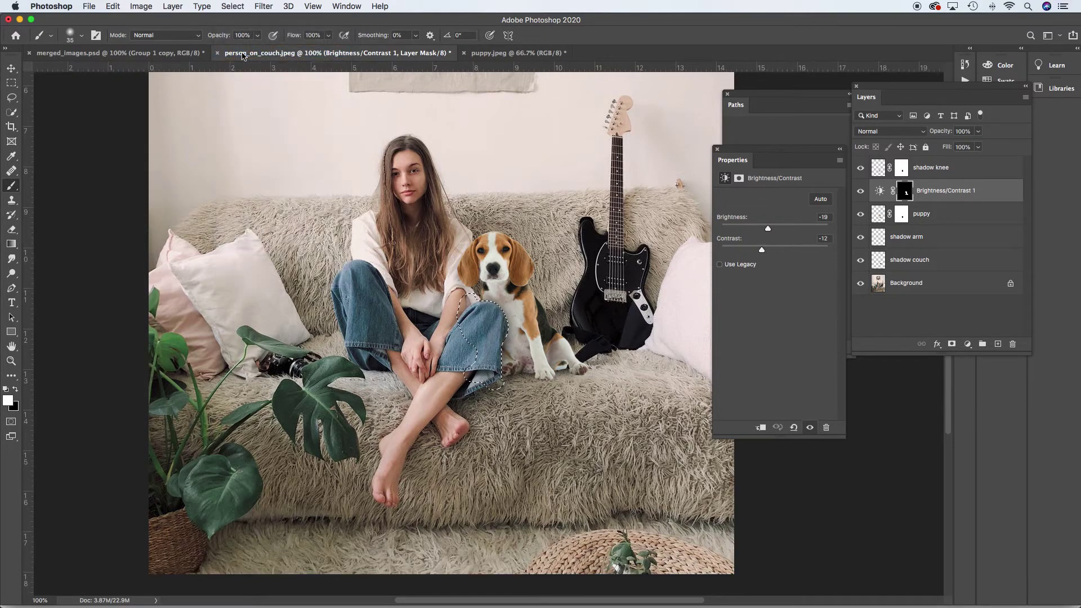
Brush black over the selected knee area on the Brightness/Contrast 1 mask to exclude the jeans, and clear the selection
key(super+plus)
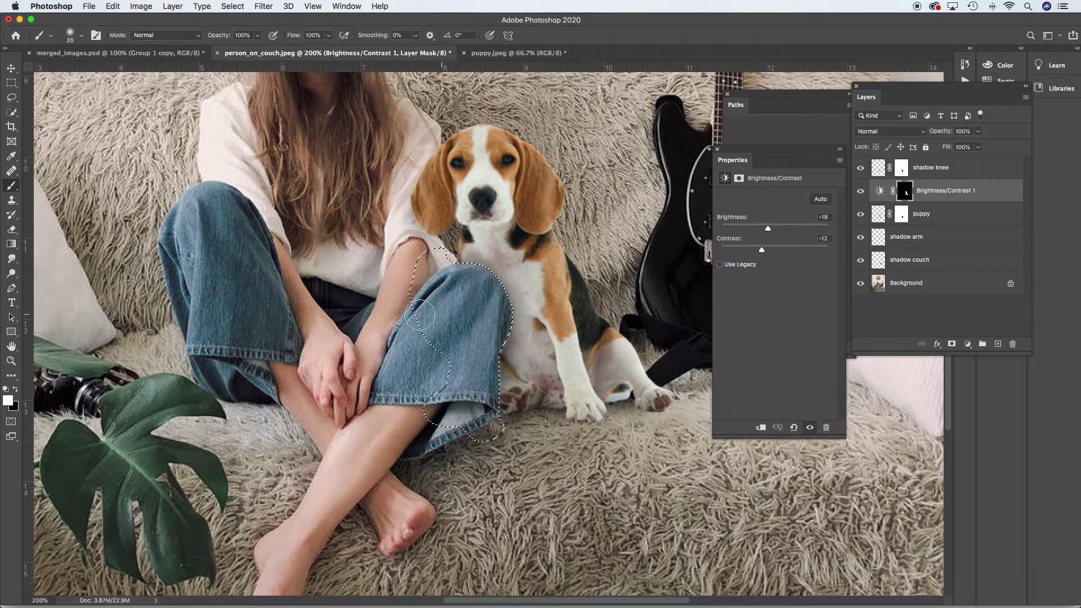
click(15, 389)
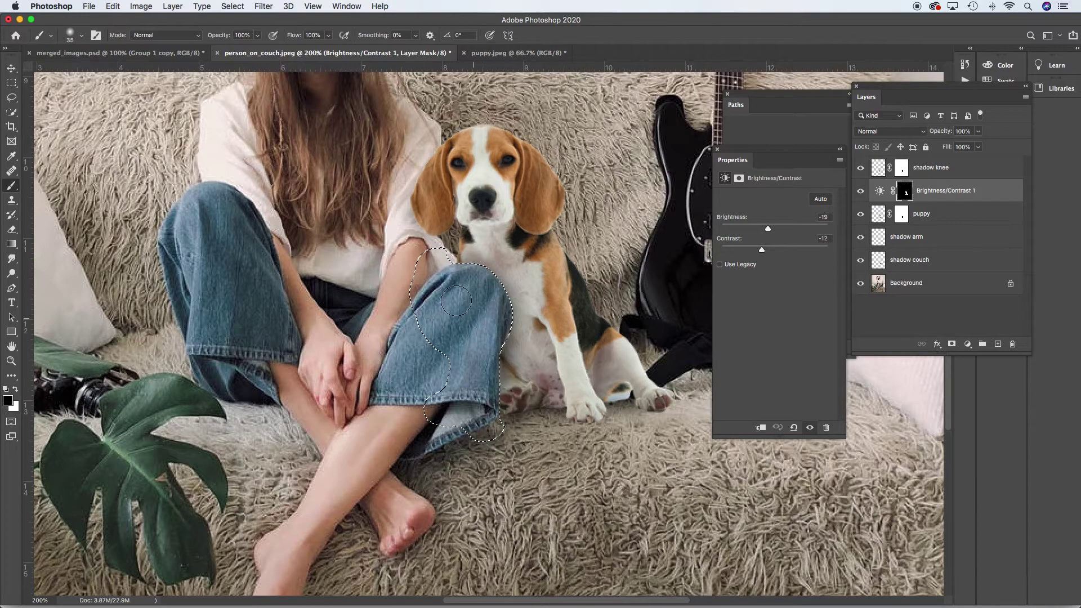
mouse_move(456, 300)
mouse_down()
mouse_move(479, 318)
mouse_move(439, 273)
mouse_move(497, 295)
mouse_move(503, 328)
mouse_move(505, 309)
mouse_move(492, 370)
mouse_up()
mouse_move(481, 445)
mouse_down()
mouse_move(479, 276)
mouse_move(406, 272)
mouse_move(472, 383)
mouse_move(468, 436)
mouse_move(484, 437)
mouse_move(478, 361)
mouse_move(499, 318)
mouse_move(419, 297)
mouse_move(430, 384)
mouse_move(488, 318)
mouse_move(442, 270)
mouse_move(463, 276)
mouse_move(487, 338)
mouse_move(510, 318)
mouse_move(499, 411)
mouse_move(429, 410)
mouse_move(461, 350)
mouse_up()
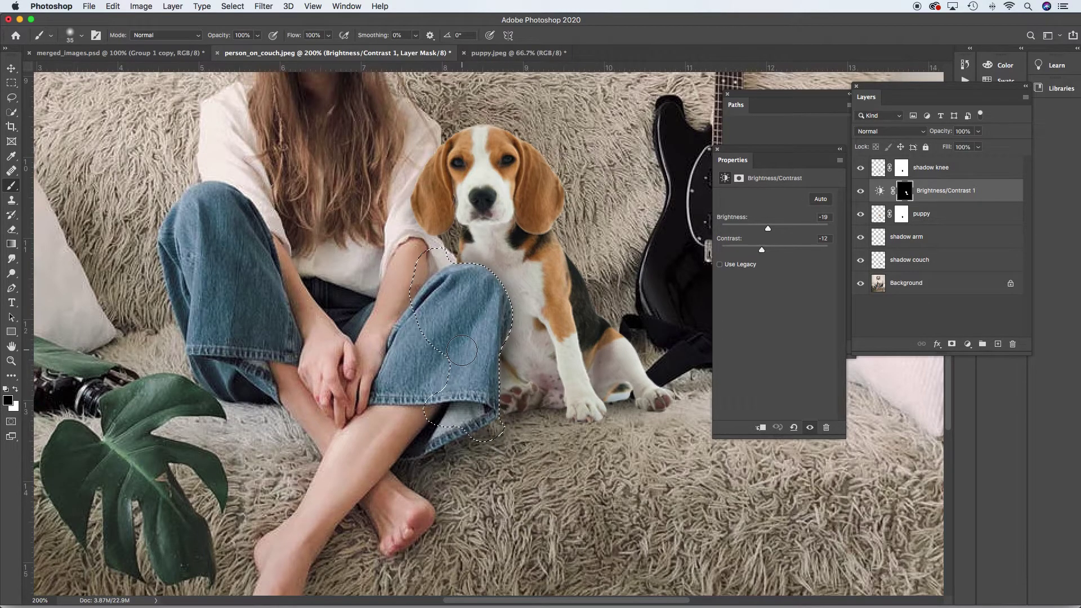
key(super+0)
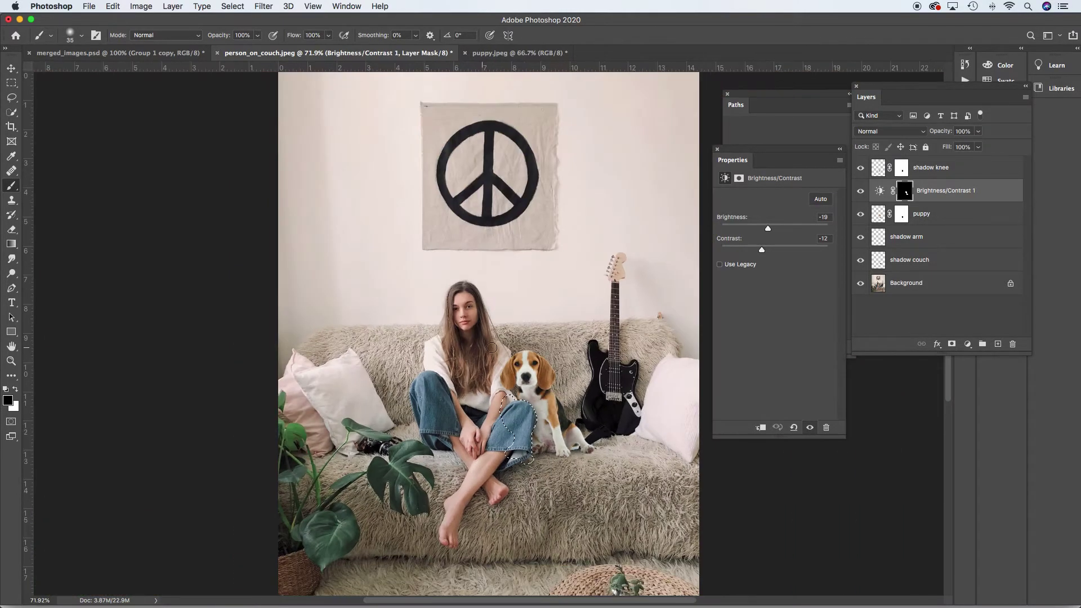
key(super+d)
click(233, 6)
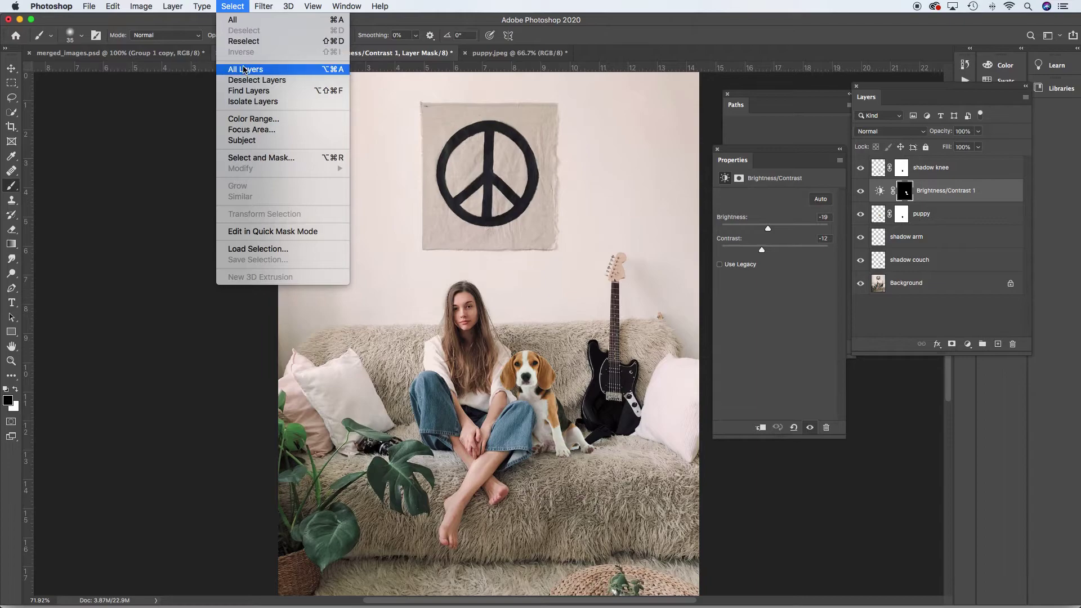
click(227, 3)
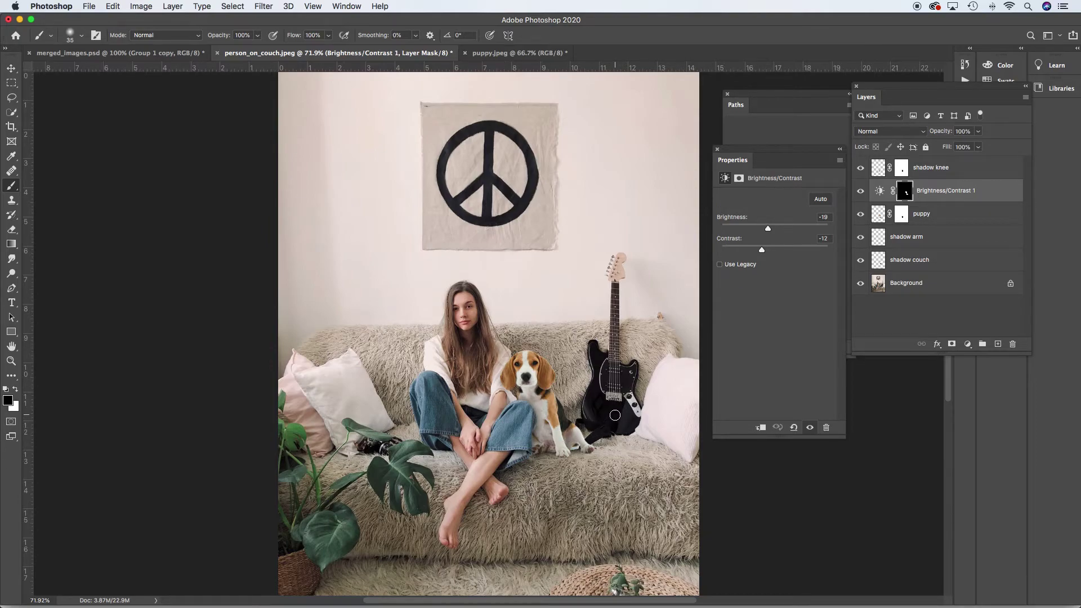
click(568, 411)
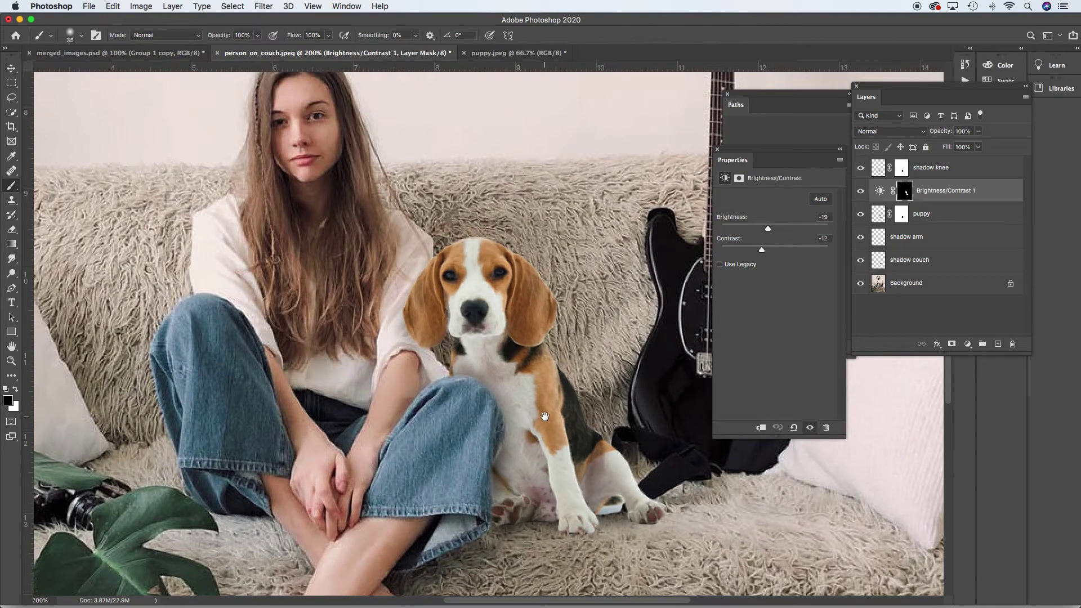
drag(545, 416, 529, 370)
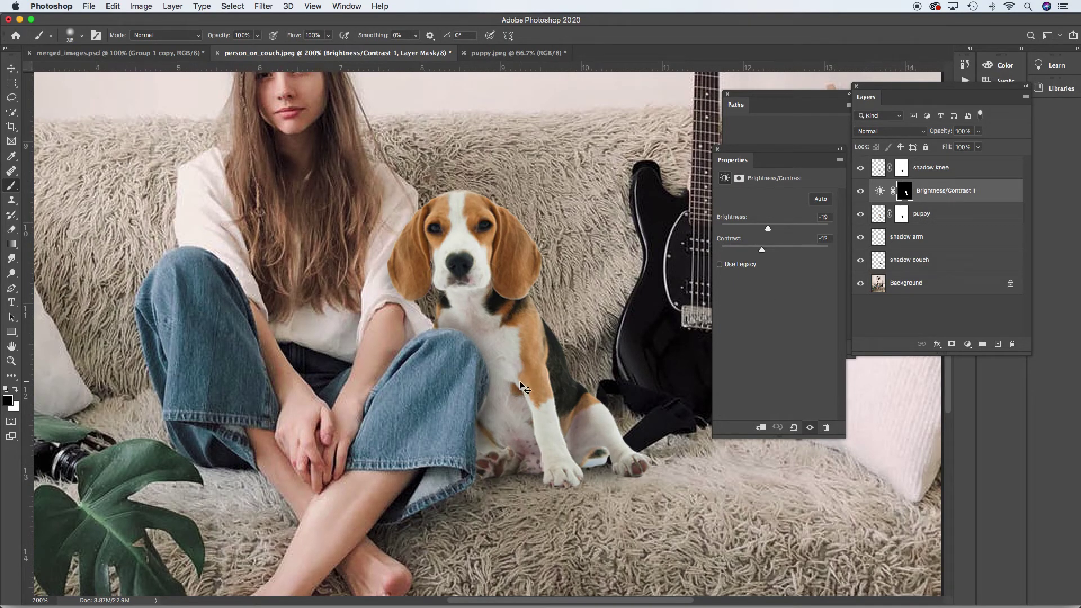
key(super+0)
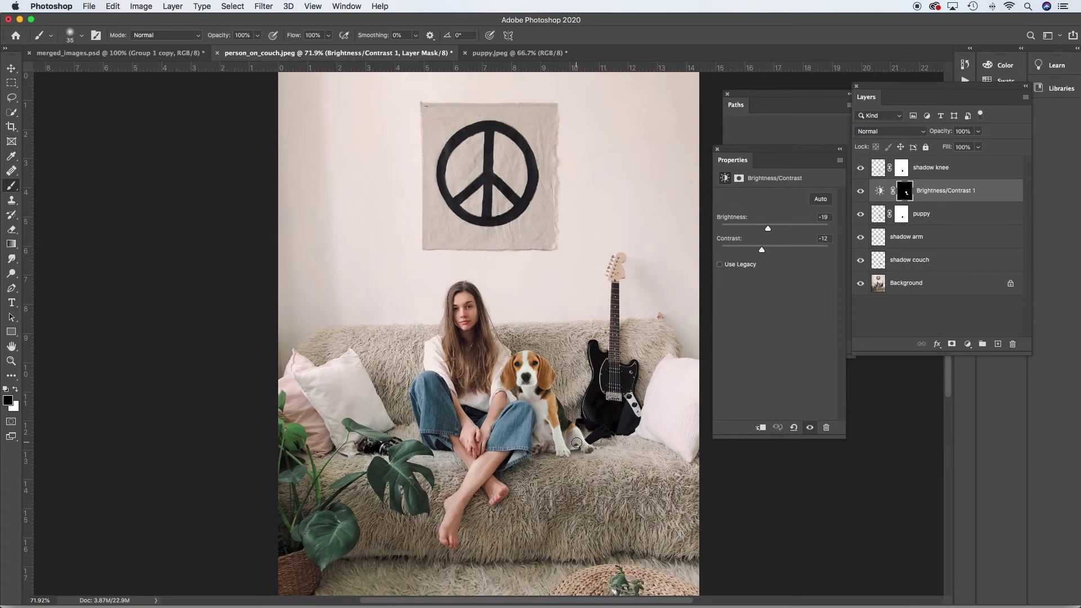